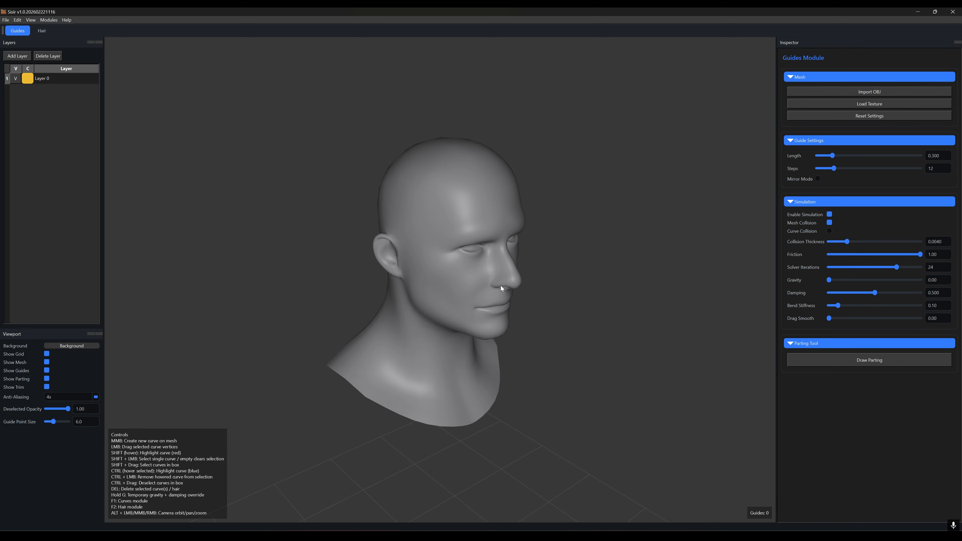
Step: Load test_texture.jpg as the head mesh's texture
alt+drag(500, 288, 418, 275)
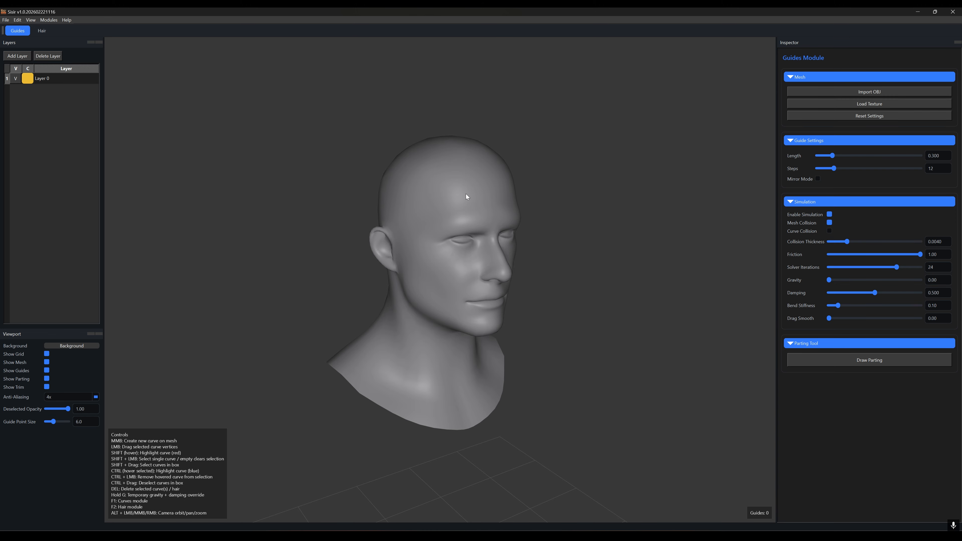
click(834, 105)
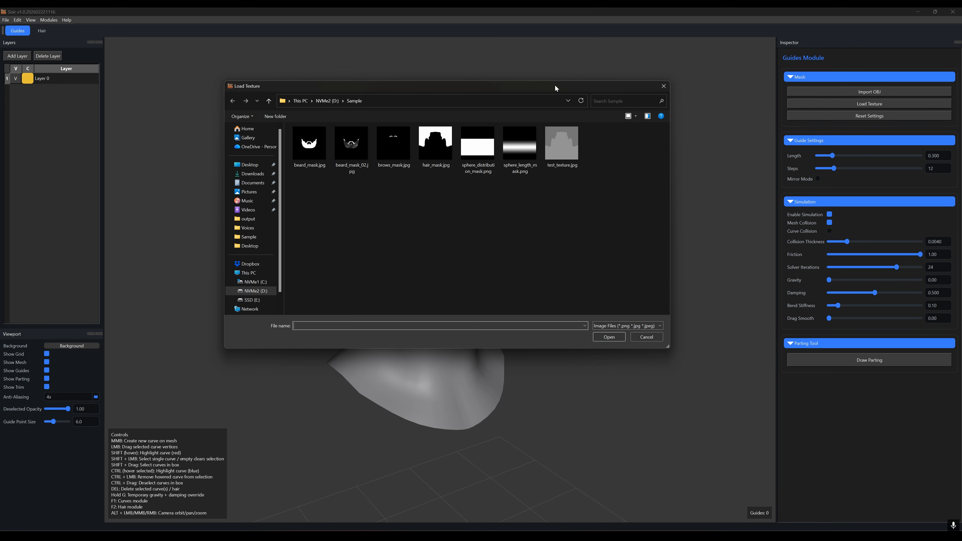
click(558, 146)
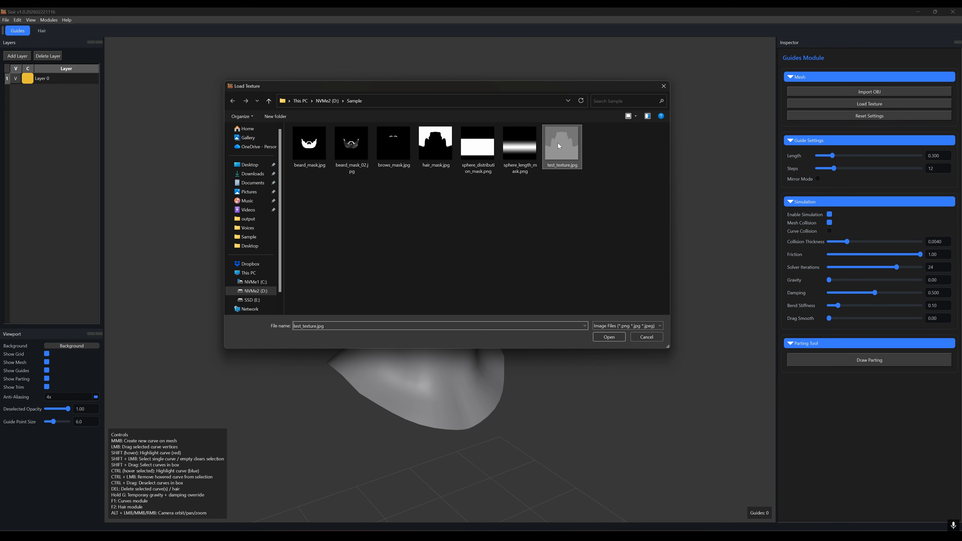
click(609, 336)
alt+drag(451, 216, 424, 241)
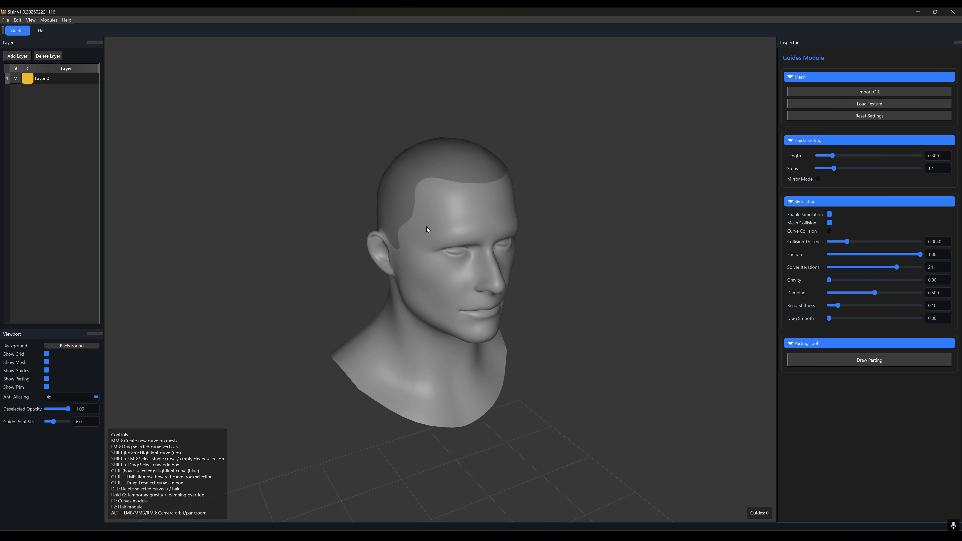
Step: Create a guide curve at the left temple hairline and set its length to 0.240 with 17 steps
middle_click(402, 189)
alt+drag(434, 307, 418, 268)
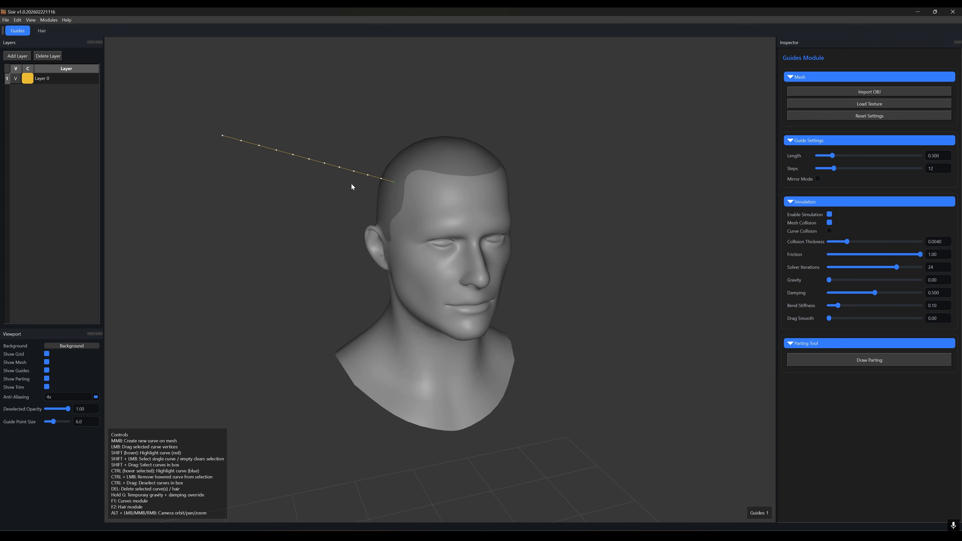
mouse_move(831, 155)
mouse_down()
mouse_move(827, 170)
mouse_move(841, 170)
mouse_up()
alt+drag(489, 242, 547, 255)
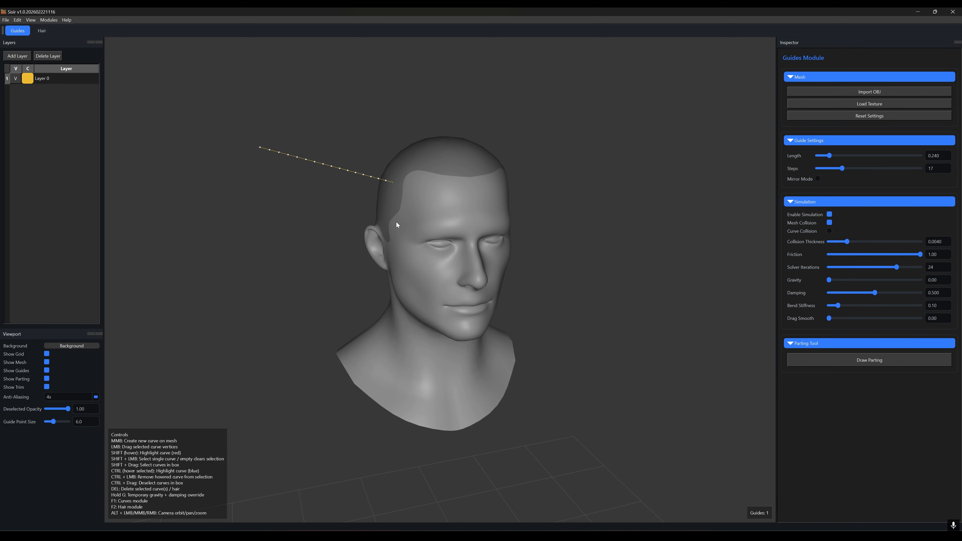
Step: Drop the temple guide with temporary gravity and drag its vertices to lay it along the side of the head
key(g)
alt+drag(419, 295, 521, 300)
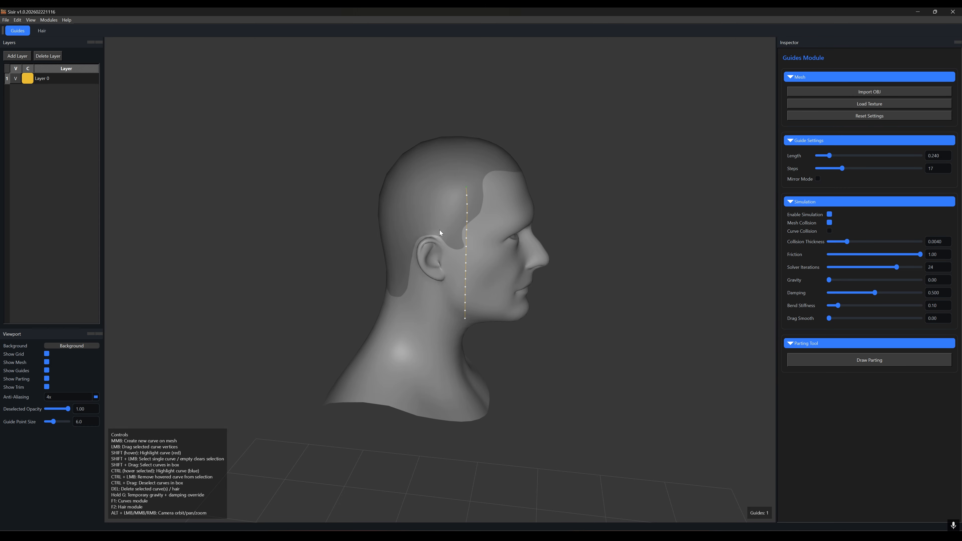
alt+drag(469, 320, 450, 312)
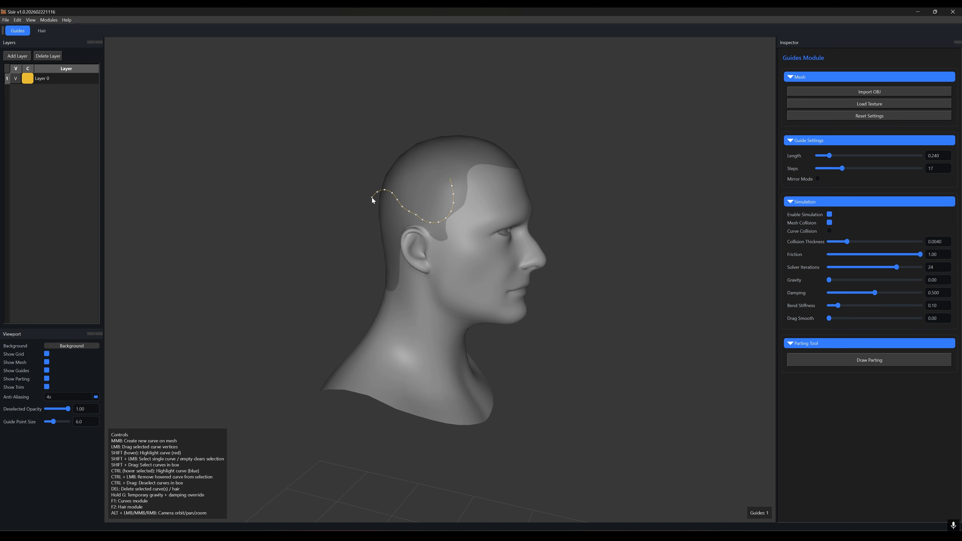
alt+drag(378, 342, 499, 296)
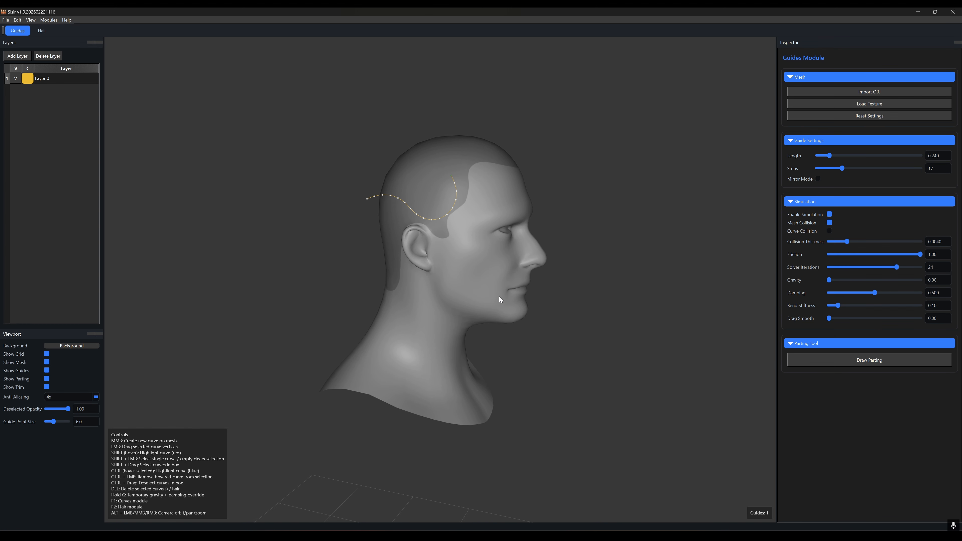
key(g)
alt+drag(424, 281, 435, 207)
Step: Create a second guide on the upper left of the scalp and drop it with temporary gravity
middle_click(412, 159)
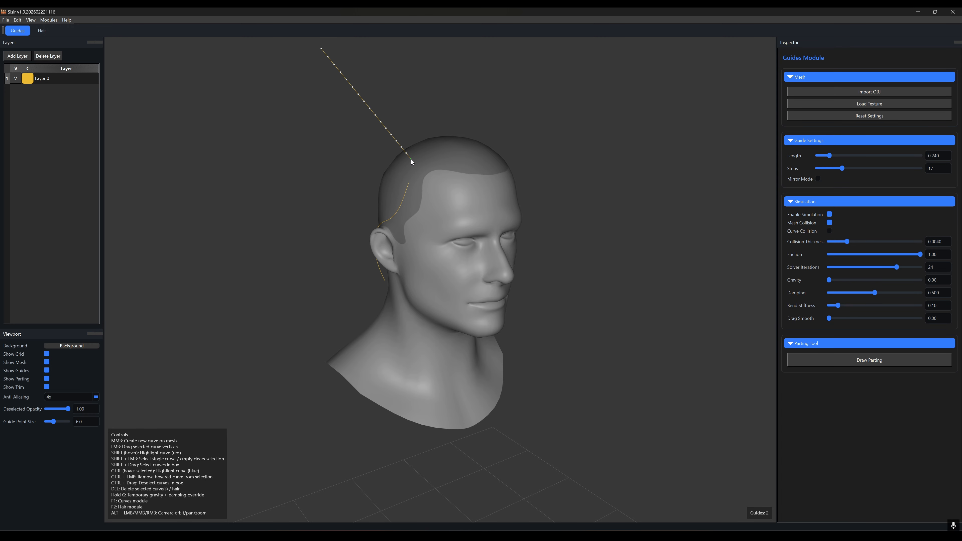
alt+drag(411, 159, 444, 305)
key(g)
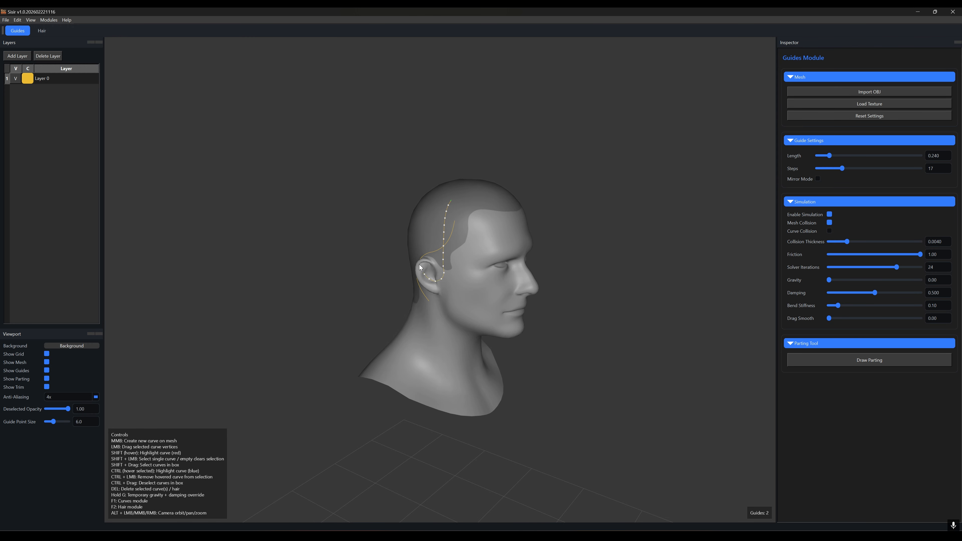
drag(419, 265, 365, 275)
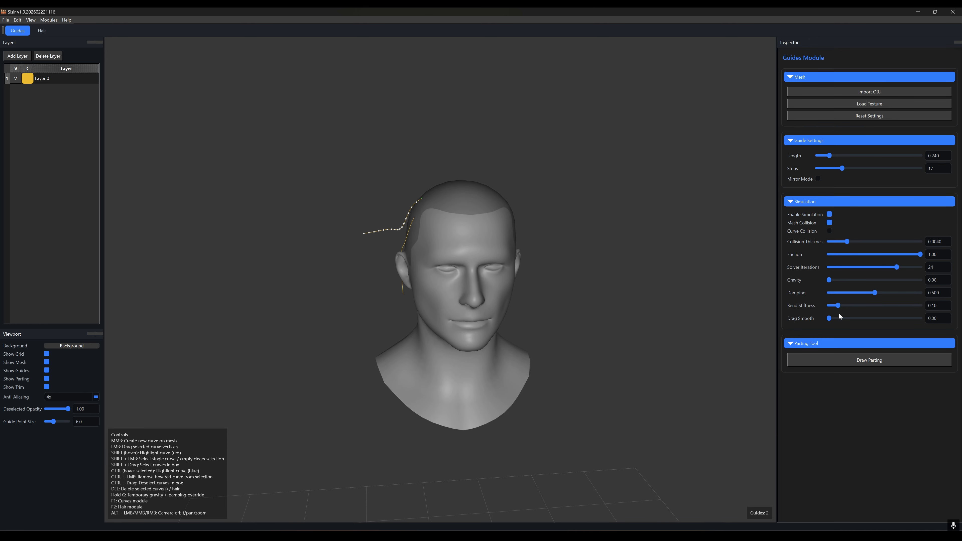
Step: Set Damping to 0.900 and Bend Stiffness to 0.05, and pull the second guide into a wavy strand above the head
drag(874, 292, 910, 293)
drag(838, 306, 832, 306)
drag(365, 234, 374, 155)
scroll(420, 252, up, 2)
alt+drag(420, 252, 466, 218)
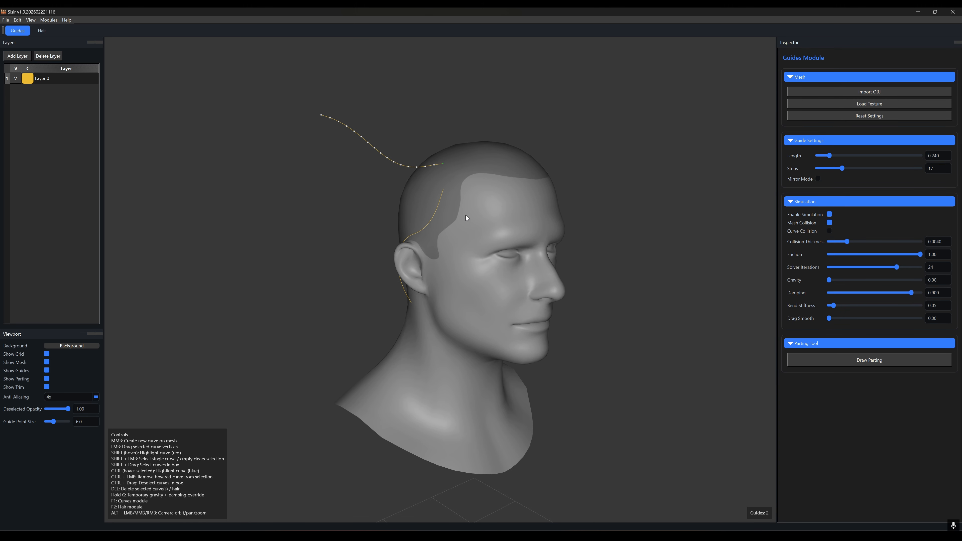
drag(354, 132, 380, 145)
Step: Create a third guide on the upper right of the scalp and drape it down past the right ear with temporary gravity
alt+drag(433, 241, 557, 258)
middle_click(501, 179)
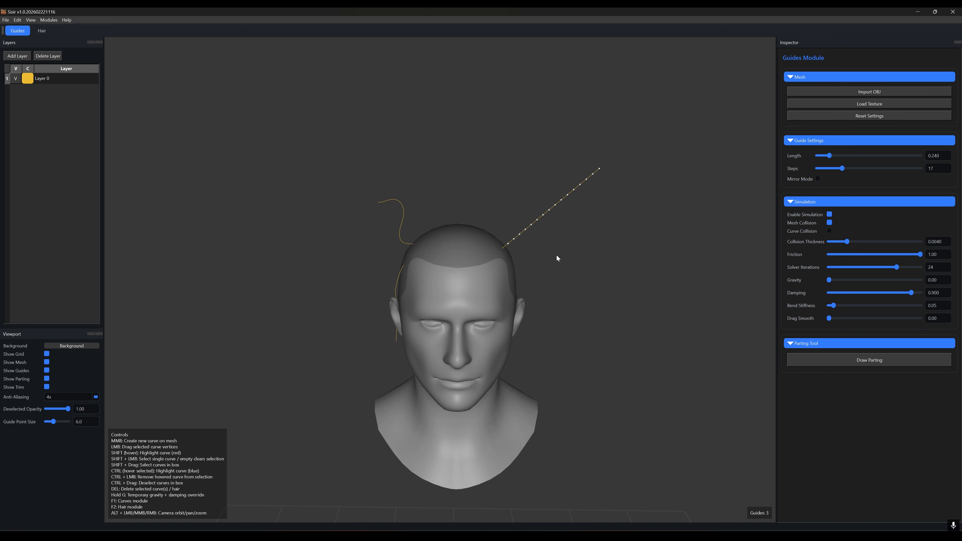
key(g)
alt+drag(602, 315, 486, 315)
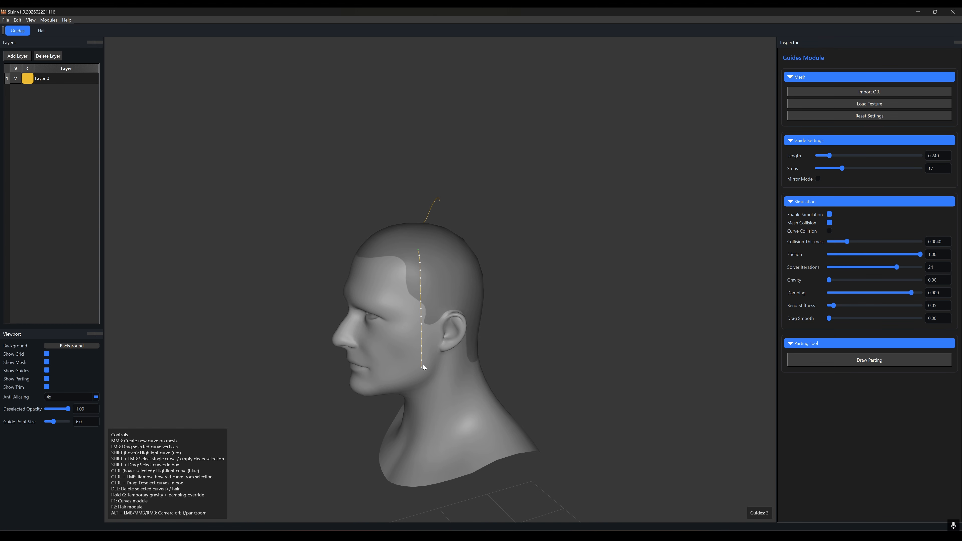
key(g)
alt+right_drag(457, 325, 470, 300)
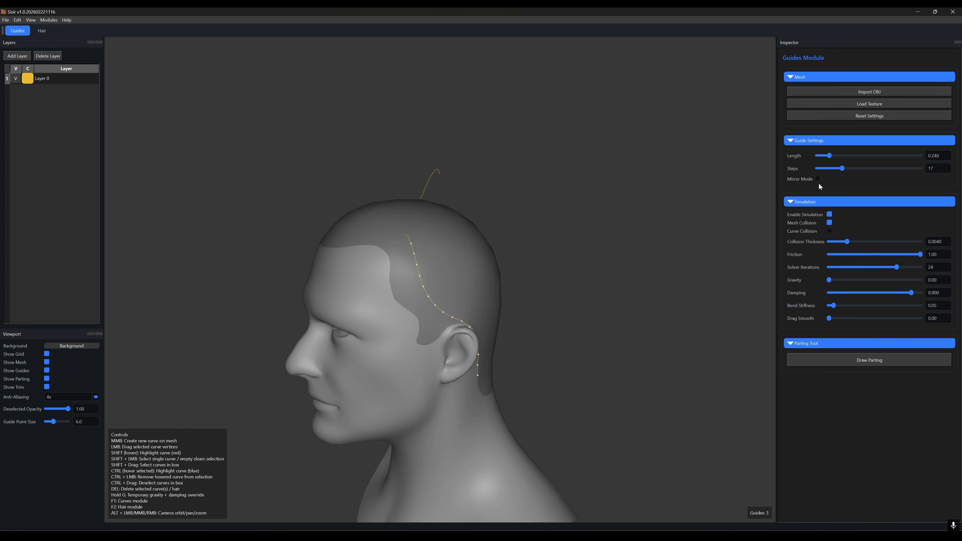
Step: Set the guide length to 0.250 with 18 steps and reshape the third guide over the right side with temporary gravity
drag(828, 156, 844, 173)
alt+drag(475, 326, 559, 229)
key(g)
alt+drag(664, 289, 610, 296)
shift+click(582, 295)
alt+right_drag(582, 295, 568, 298)
alt+drag(568, 298, 546, 263)
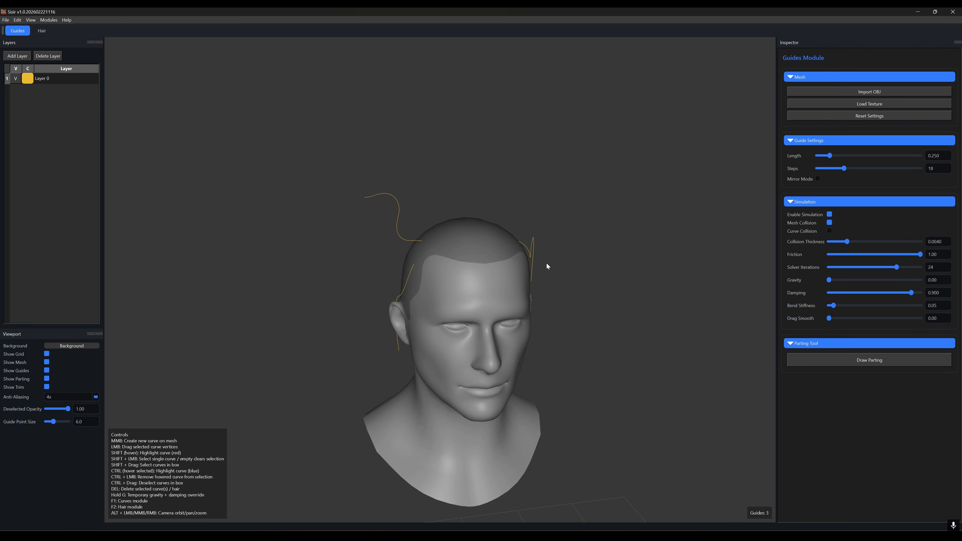
Step: Create five more guide curves across the crown of the head
middle_click(447, 226)
middle_click(479, 226)
middle_click(497, 226)
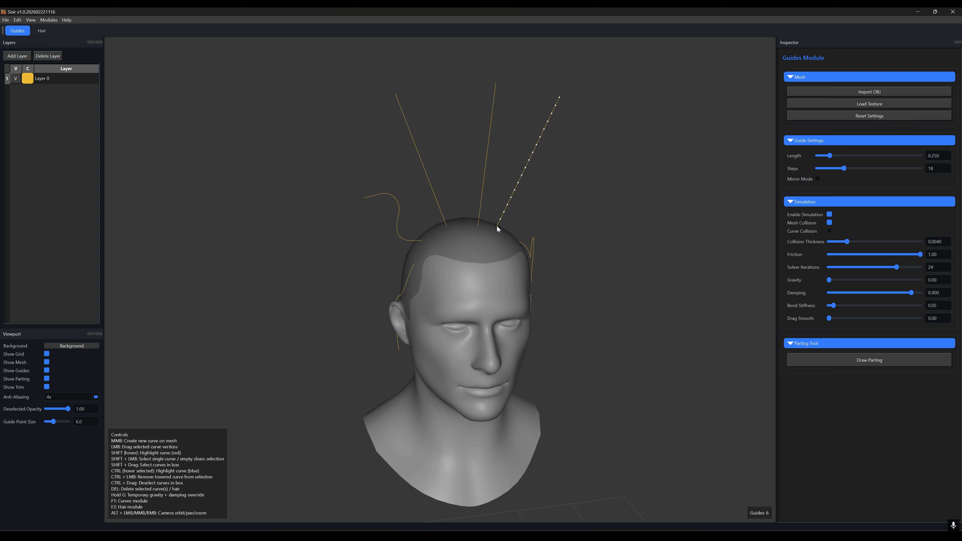
middle_click(456, 219)
middle_click(435, 235)
shift+drag(351, 86, 574, 189)
Step: Raise Gravity to 30.00 so the new guides fall onto the head, then reset Gravity to 0.00
drag(829, 280, 926, 281)
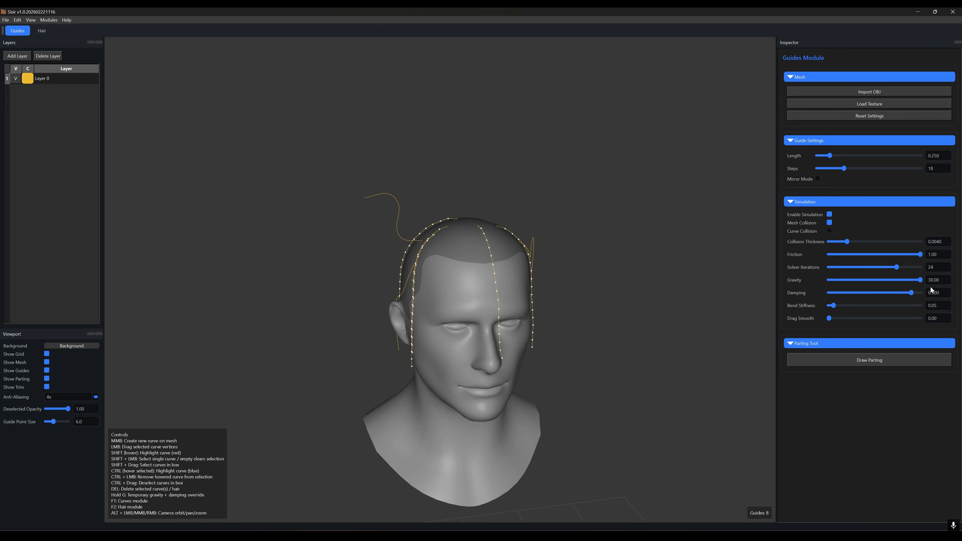
alt+drag(606, 280, 452, 284)
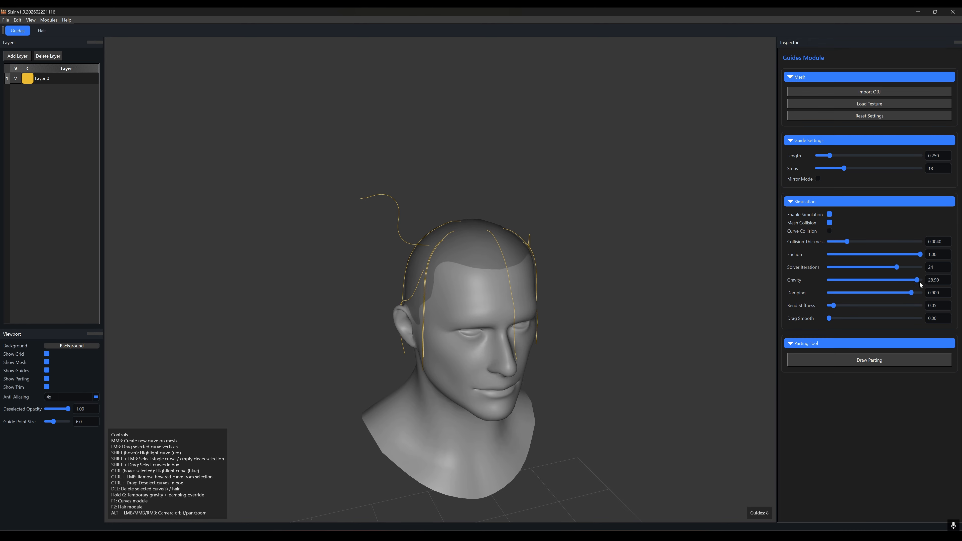
drag(918, 281, 819, 281)
alt+drag(646, 301, 468, 277)
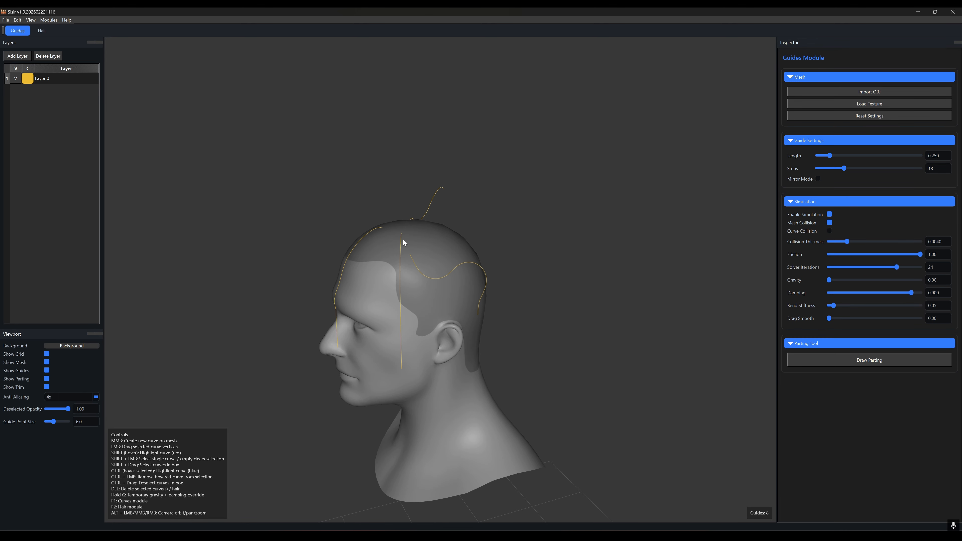
Step: Create a guide at the top back of the head and drop it with temporary gravity
middle_click(434, 239)
key(g)
mouse_move(462, 365)
mouse_down()
mouse_move(455, 276)
mouse_move(516, 261)
mouse_move(614, 310)
mouse_move(576, 319)
mouse_up()
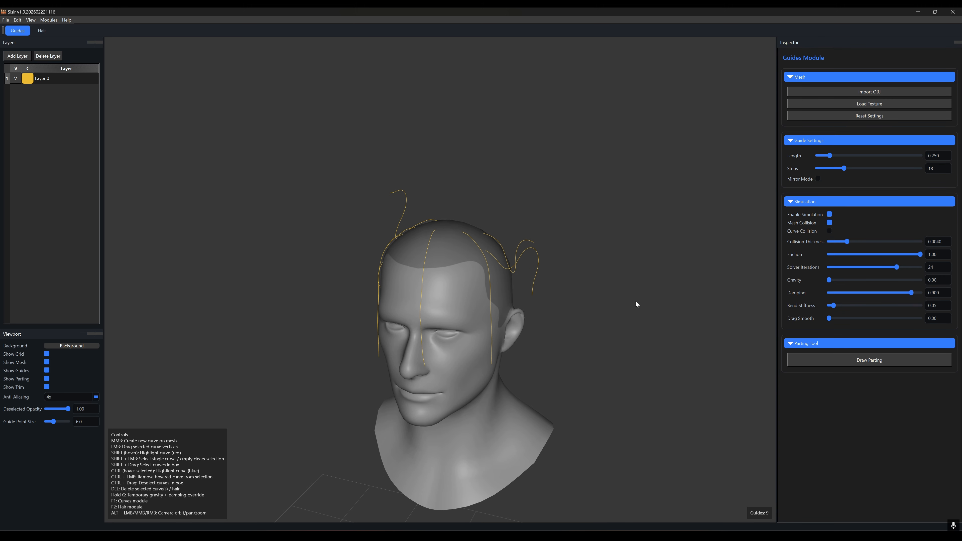
alt+drag(635, 302, 631, 326)
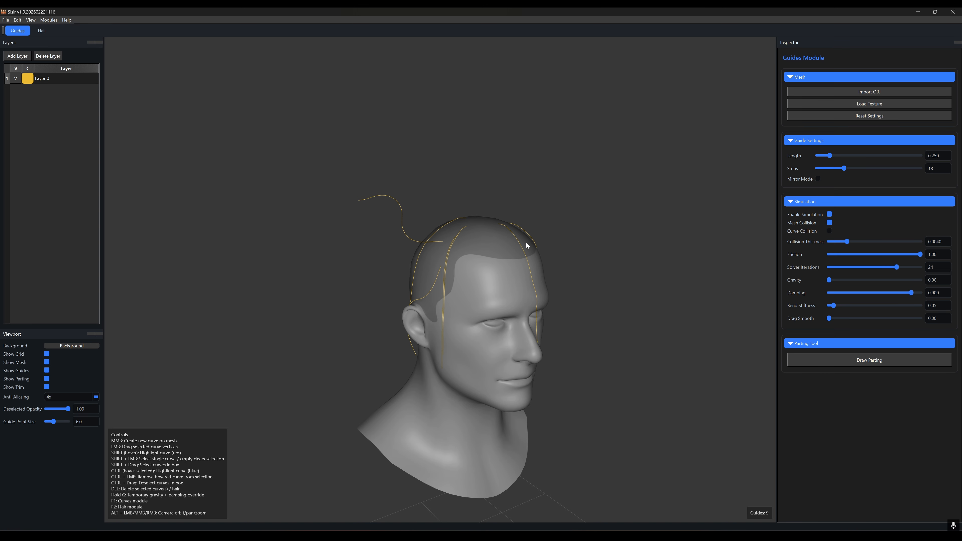
Step: Select the guides and set Collision Thickness to 0.0059 and Bend Stiffness to 0.07
shift+click(402, 222)
shift+click(415, 281)
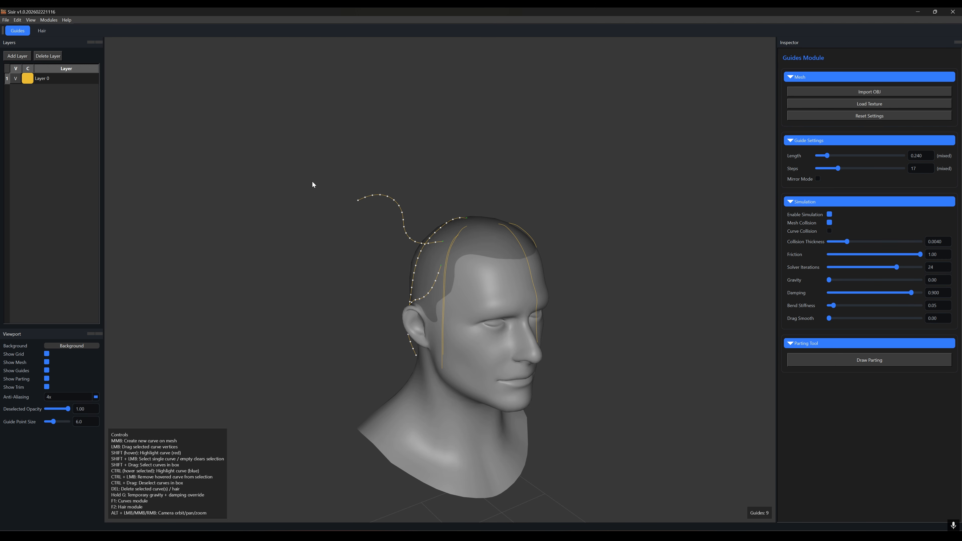
shift+drag(312, 165, 595, 294)
alt+drag(527, 266, 435, 247)
alt+drag(419, 283, 448, 219)
alt+drag(418, 264, 765, 290)
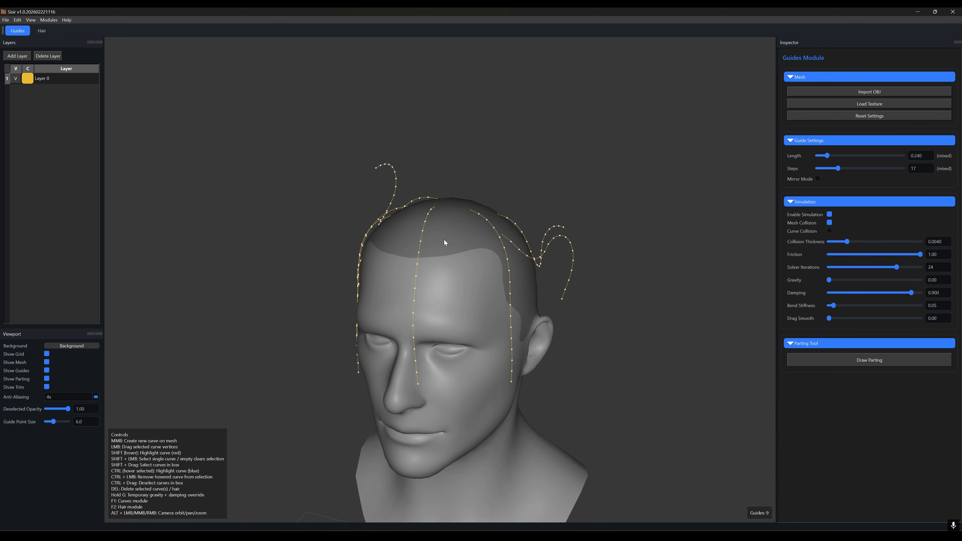
alt+drag(444, 239, 488, 293)
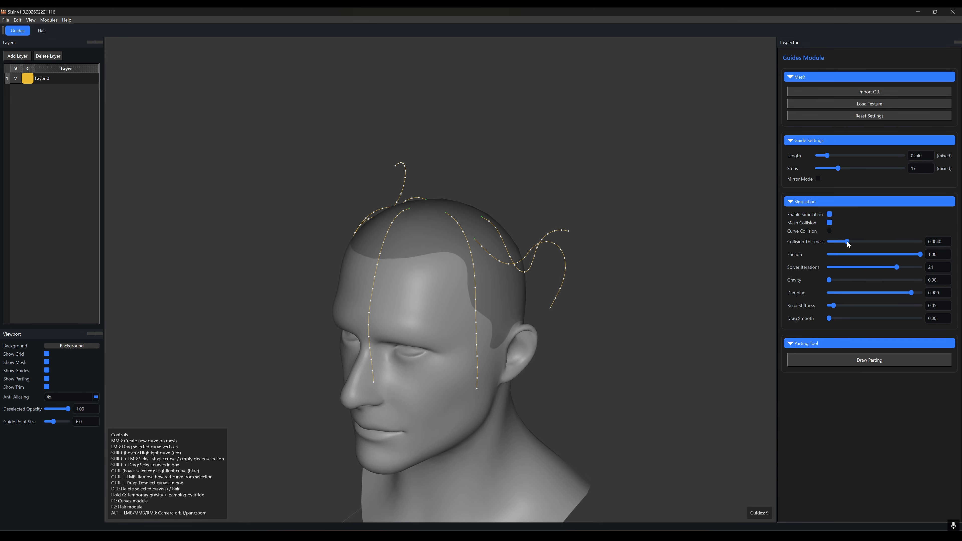
drag(847, 242, 855, 242)
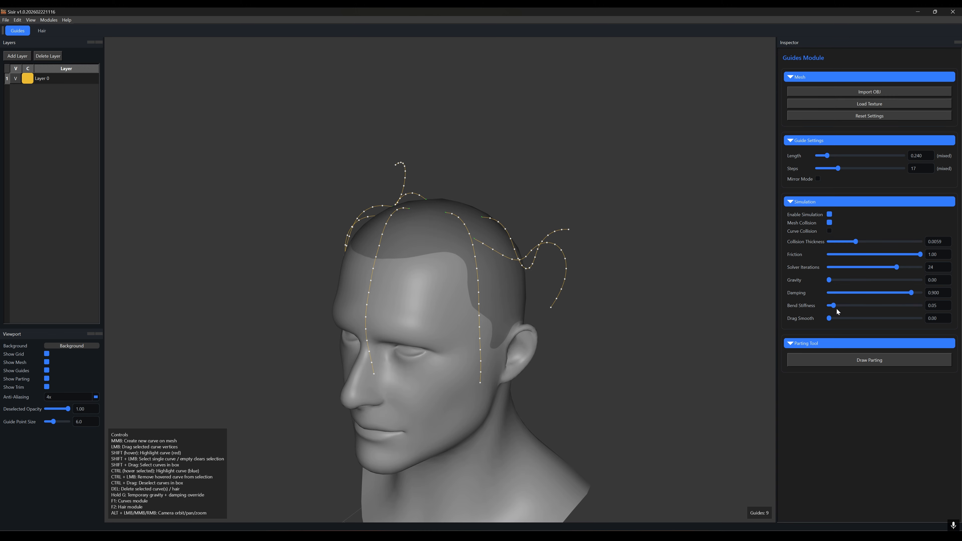
drag(856, 307, 835, 307)
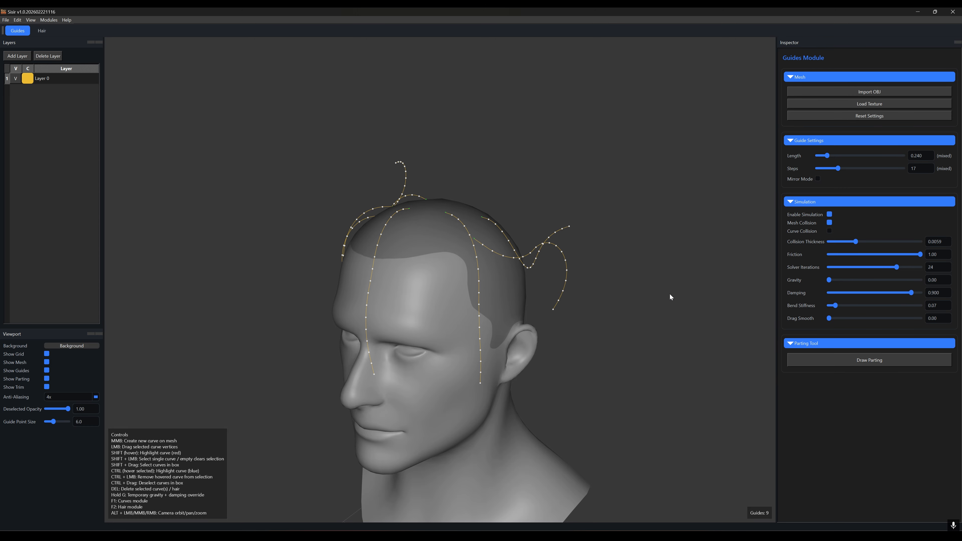
Step: Let the selected guides settle against the head and clear the selection
alt+drag(669, 294, 662, 264)
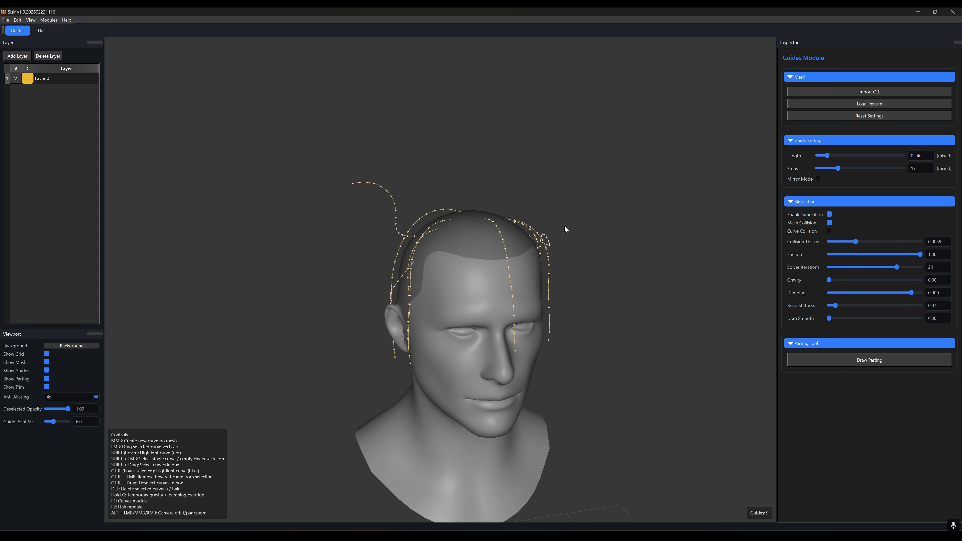
shift+click(567, 183)
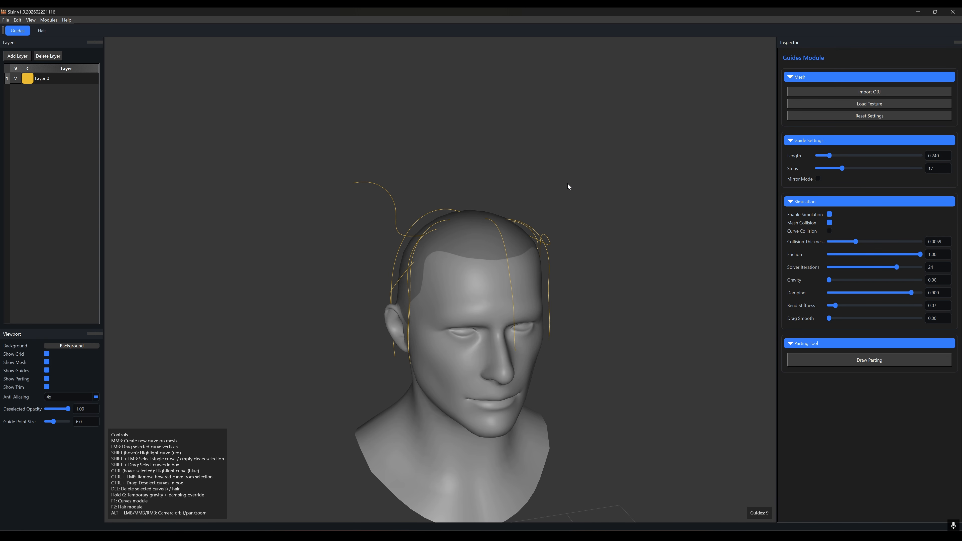
alt+drag(568, 183, 493, 279)
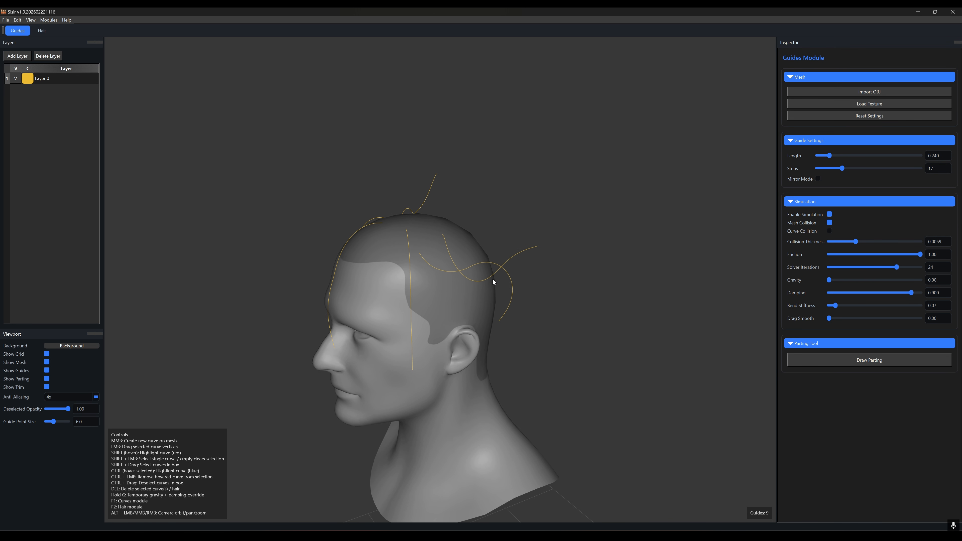
Step: Inspect the guides around the head from several angles
shift+drag(299, 154, 531, 290)
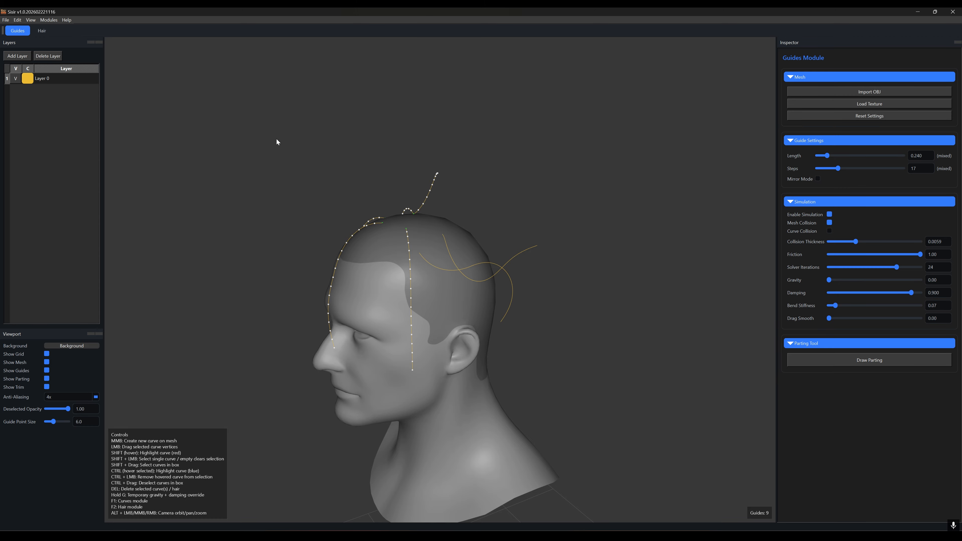
ctrl+drag(275, 139, 459, 262)
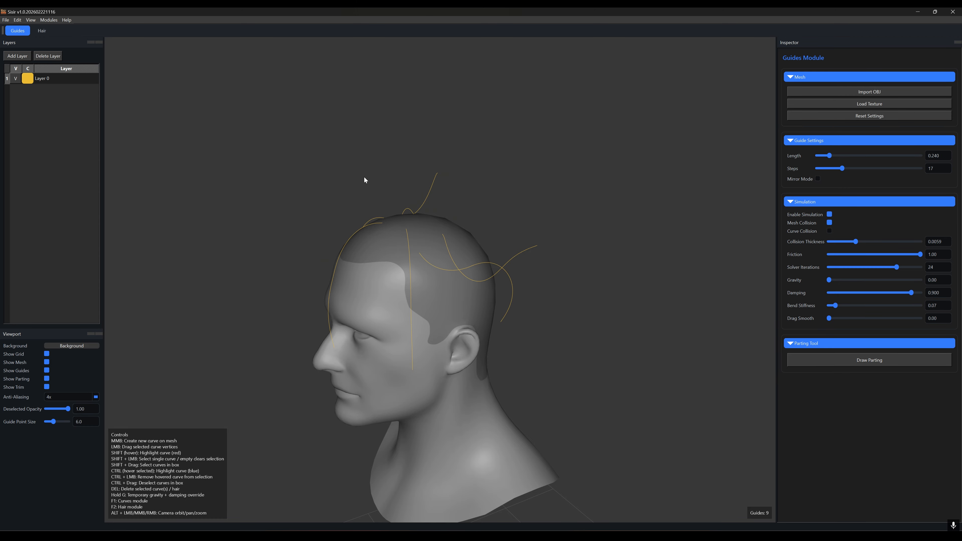
alt+drag(525, 216, 645, 214)
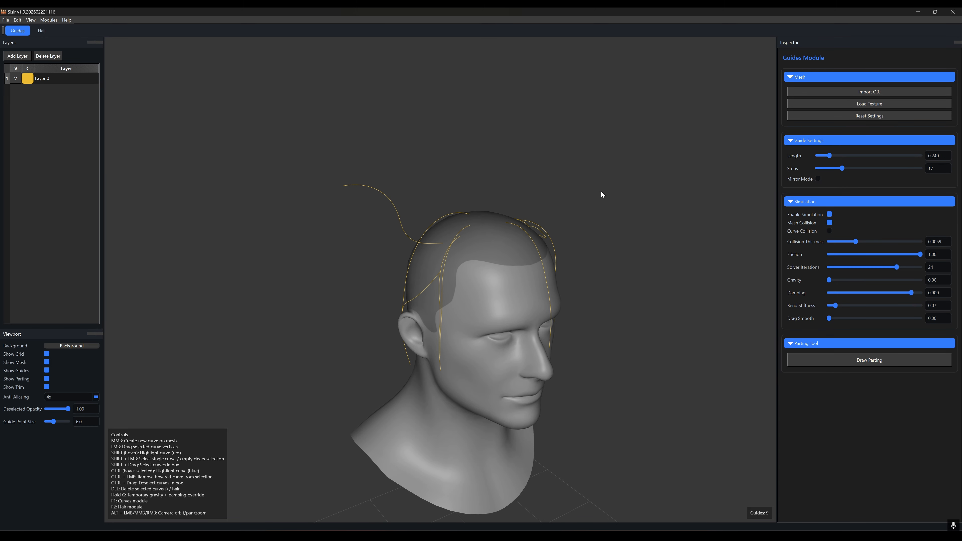
alt+drag(602, 192, 524, 231)
alt+drag(571, 154, 580, 320)
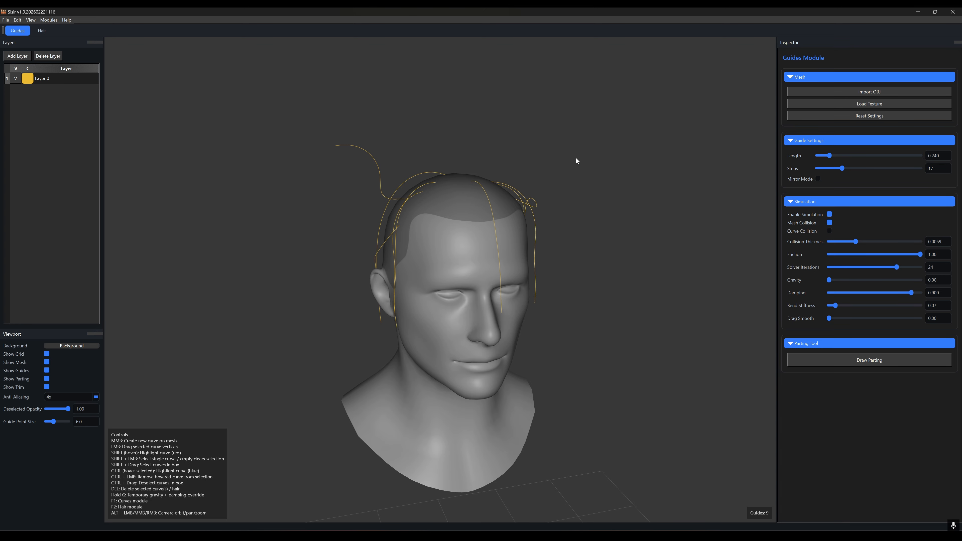
Step: Select all the guides and delete them
shift+drag(266, 99, 615, 300)
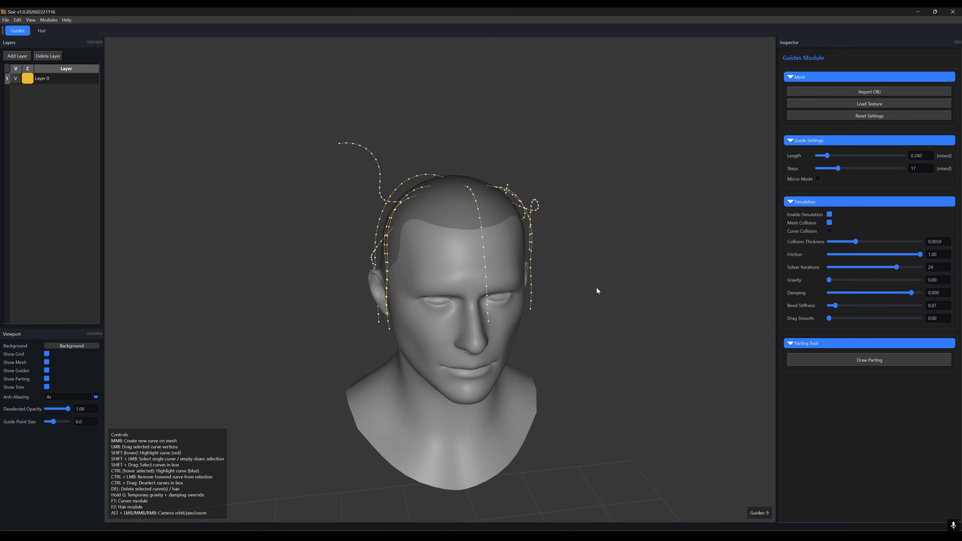
key(Delete)
Step: Create a mirrored pair of guides at the top front of the head and drop them with temporary gravity
alt+drag(498, 274, 547, 283)
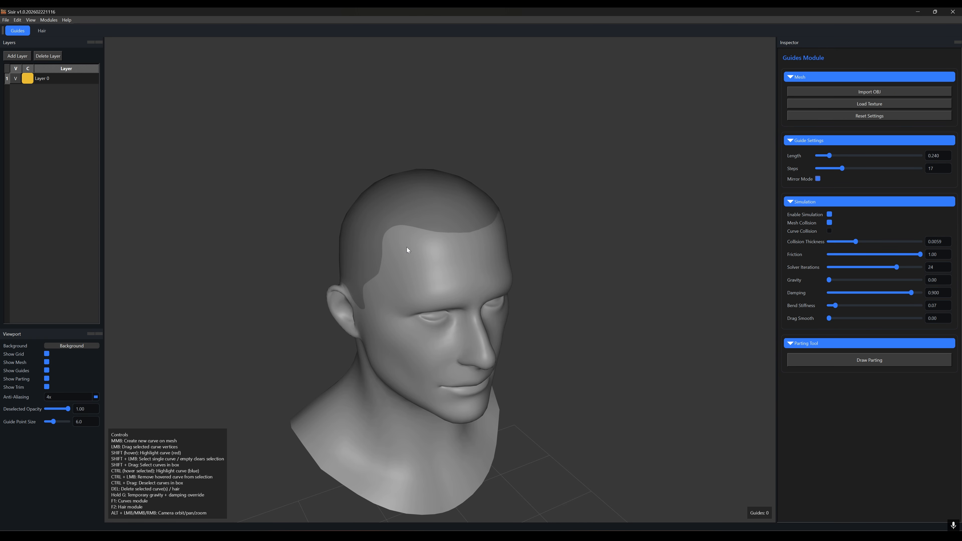
middle_click(396, 212)
alt+drag(518, 270, 458, 248)
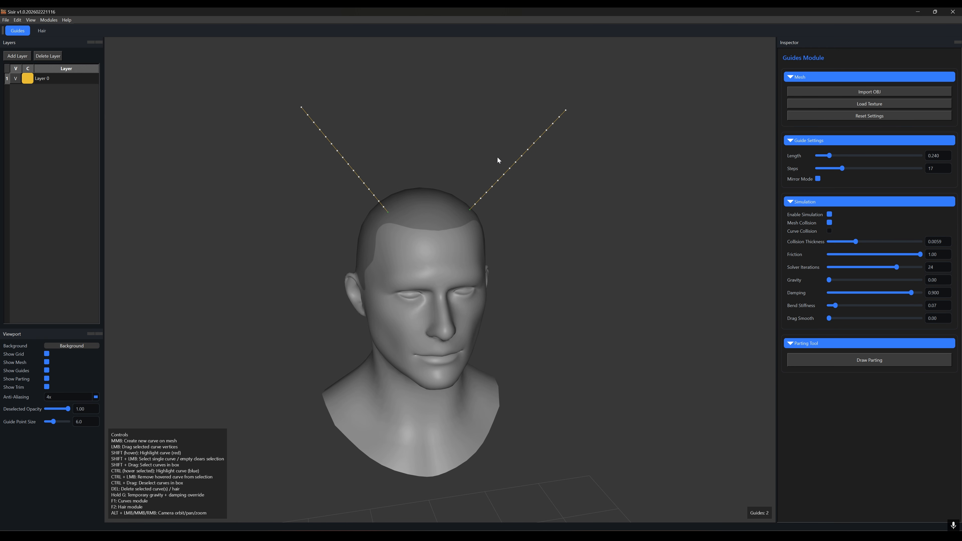
alt+drag(415, 275, 384, 256)
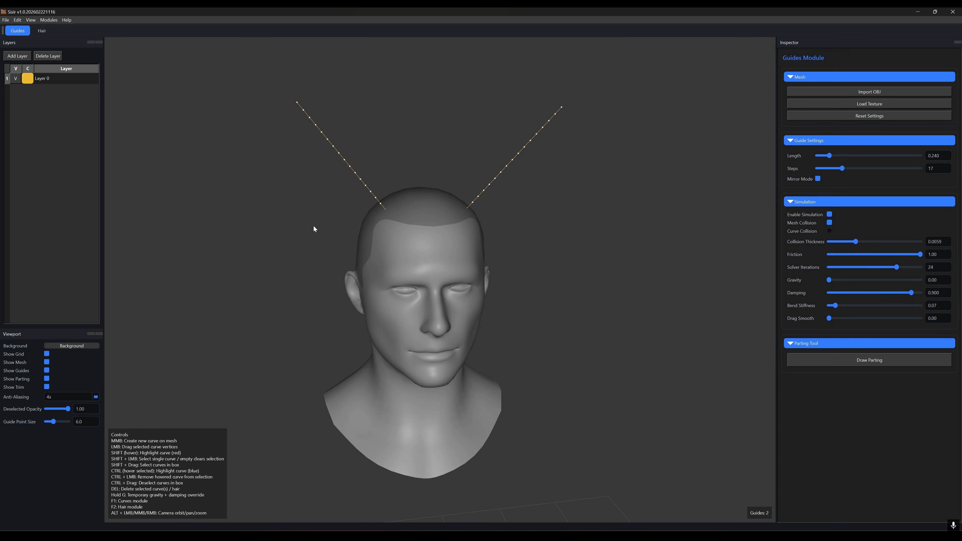
key(g)
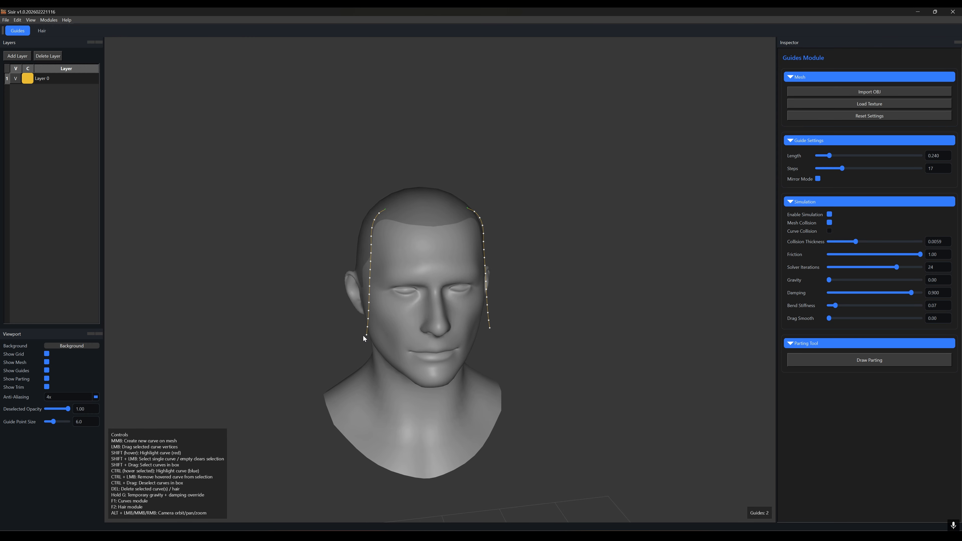
Step: Create a mirrored guide pair at the back of the head and drop it with temporary gravity
alt+drag(355, 304, 542, 319)
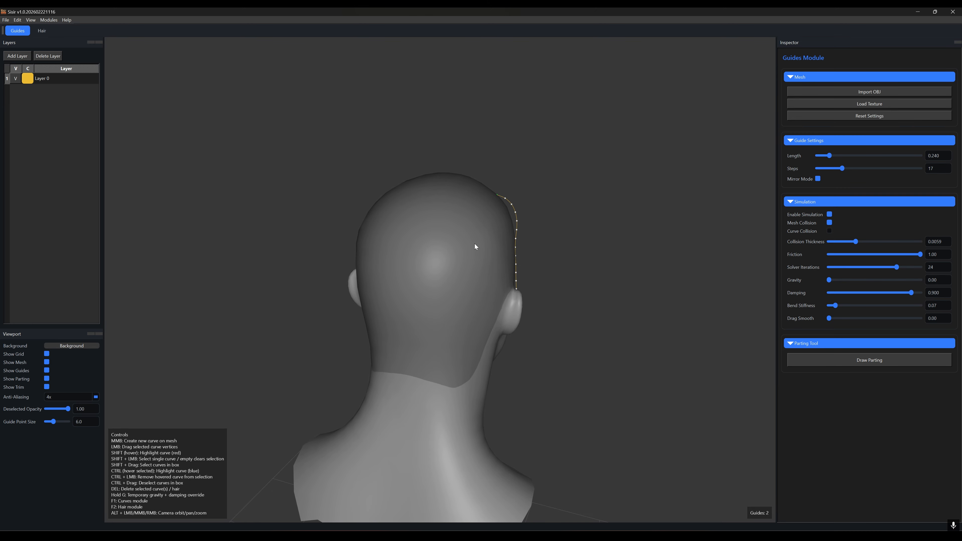
middle_click(445, 215)
key(g)
alt+drag(439, 322, 455, 319)
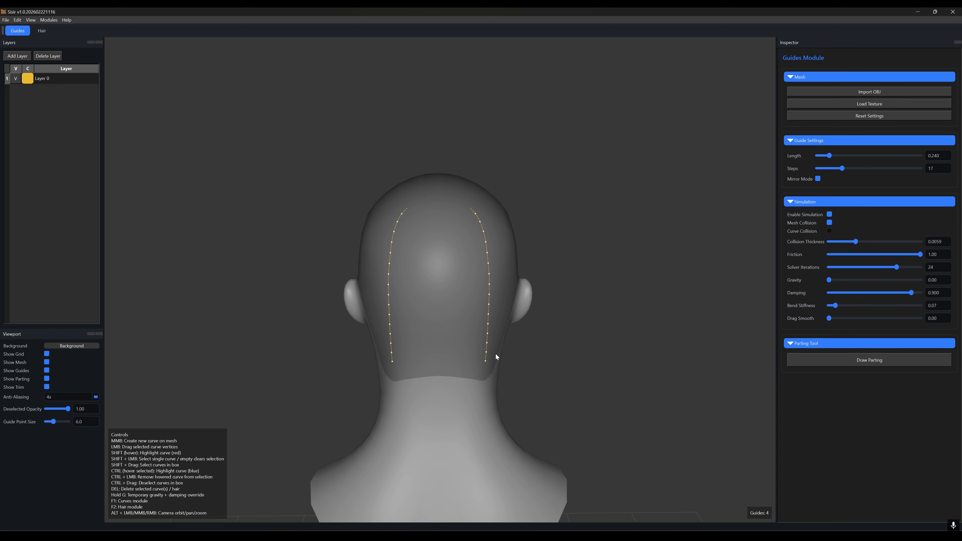
Step: Pull the back guides' tips upward into curls and clear the selection
mouse_move(484, 362)
mouse_down()
mouse_move(375, 276)
mouse_move(565, 217)
mouse_move(495, 271)
mouse_move(522, 194)
mouse_move(458, 238)
mouse_move(544, 160)
mouse_move(504, 194)
mouse_move(537, 191)
mouse_move(528, 209)
mouse_up()
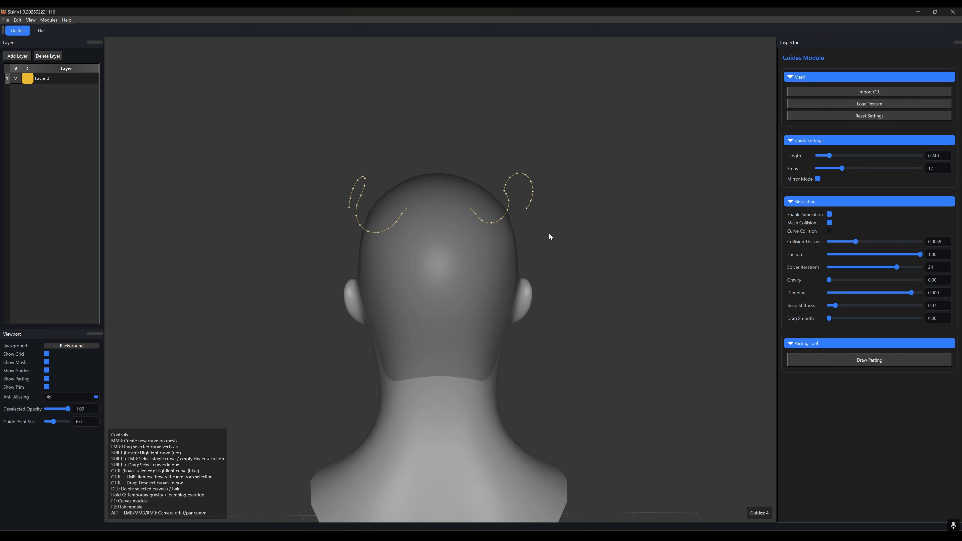
shift+click(566, 245)
Step: Create another mirrored guide pair lower on the back of the head and drop it with gravity
mouse_move(441, 315)
alt+mouse_down()
mouse_move(465, 314)
mouse_move(443, 319)
mouse_move(432, 308)
mouse_move(452, 342)
mouse_move(443, 378)
mouse_move(428, 322)
mouse_move(459, 277)
mouse_move(463, 305)
mouse_move(417, 342)
mouse_move(431, 214)
mouse_move(462, 356)
mouse_move(422, 347)
mouse_move(461, 321)
alt+mouse_up()
middle_click(476, 259)
key(g)
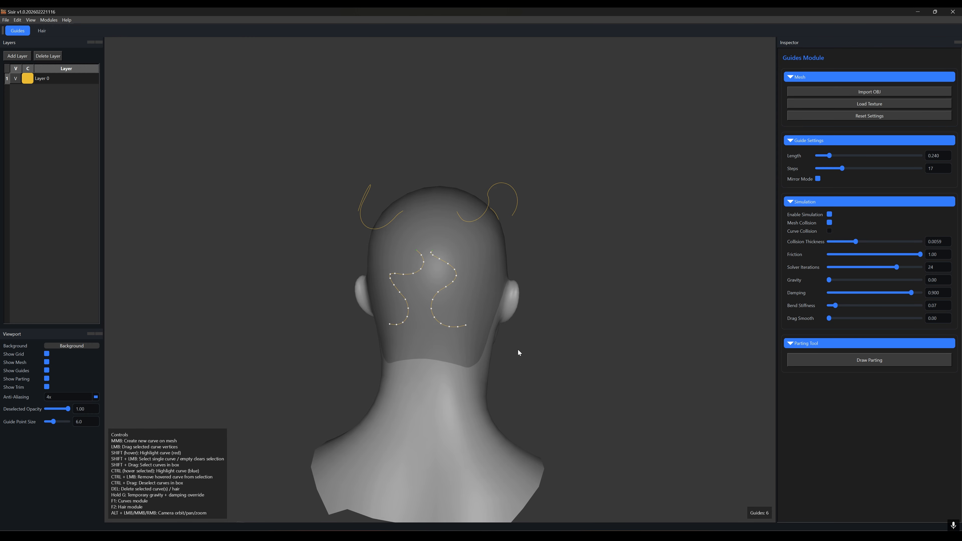
Step: Reshape the lower back guides by dragging their vertices and clear the selection
alt+drag(438, 282, 415, 249)
alt+drag(405, 325, 443, 310)
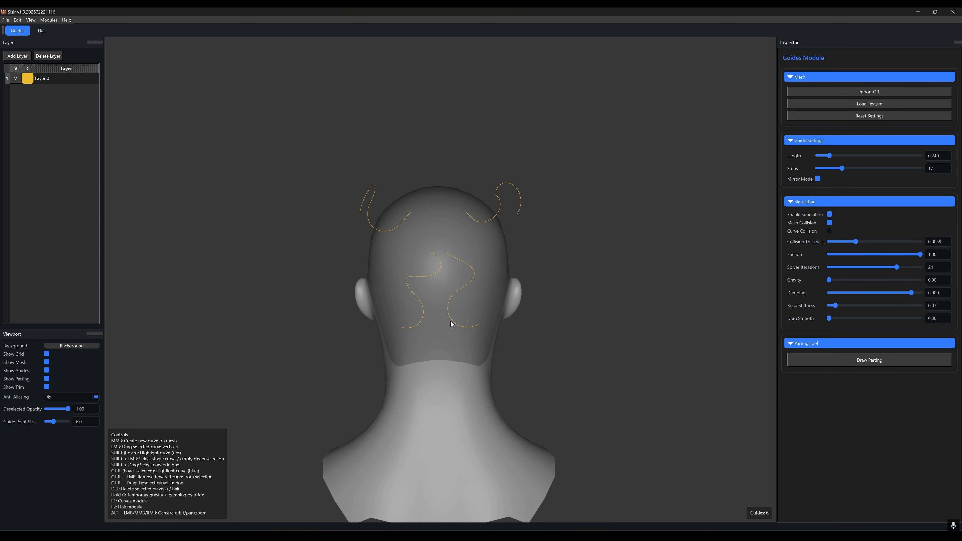
alt+drag(442, 272, 515, 342)
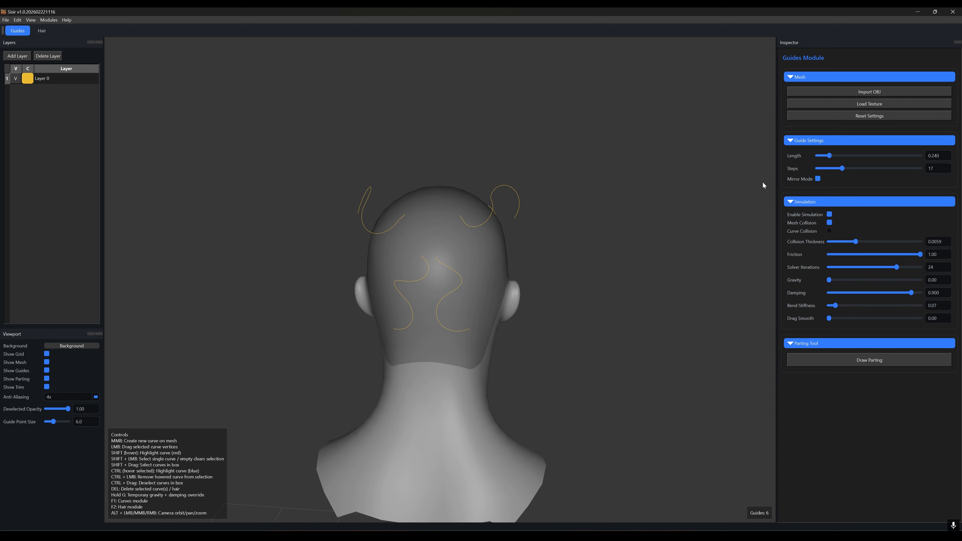
alt+drag(461, 272, 463, 293)
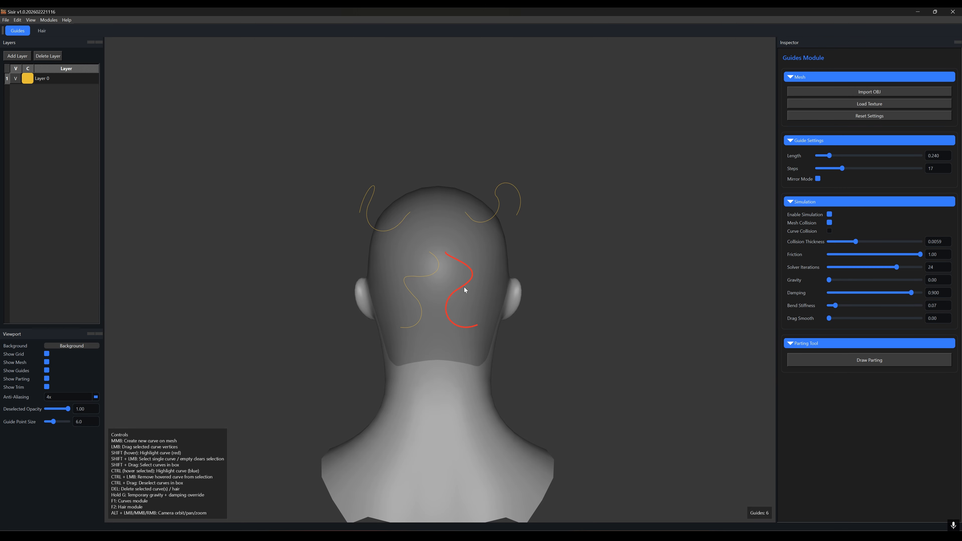
Step: Create another mirrored guide pair on the top of the head
shift+click(498, 198)
shift+click(370, 204)
mouse_move(520, 217)
mouse_down()
mouse_move(501, 133)
mouse_move(531, 231)
mouse_up()
alt+drag(593, 243, 424, 214)
middle_click(426, 219)
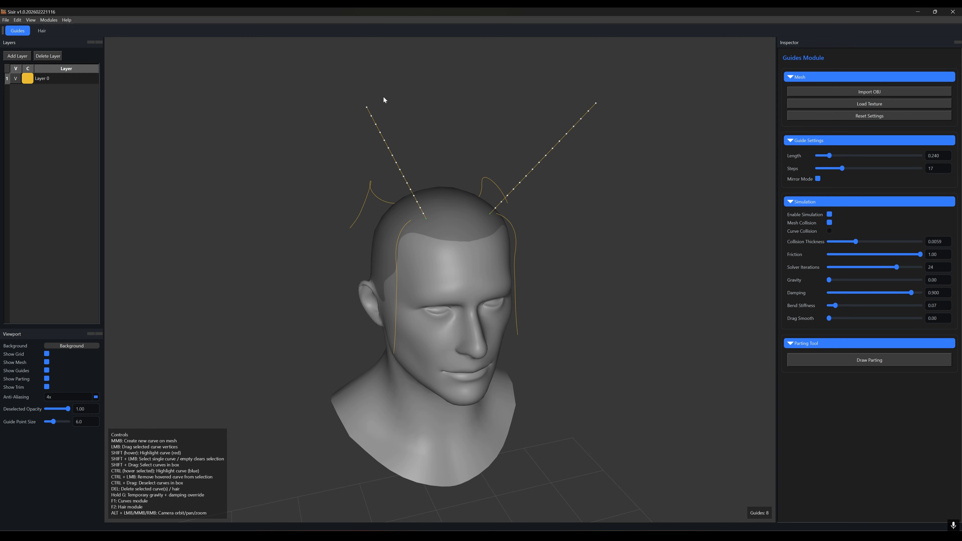
Step: Bend the new guide pair by dragging their tips outward and clear the selection
mouse_move(365, 109)
mouse_down()
mouse_move(429, 119)
mouse_move(270, 205)
mouse_move(462, 151)
mouse_move(309, 226)
mouse_move(437, 145)
mouse_move(356, 221)
mouse_move(321, 180)
mouse_move(398, 146)
mouse_move(347, 195)
mouse_up()
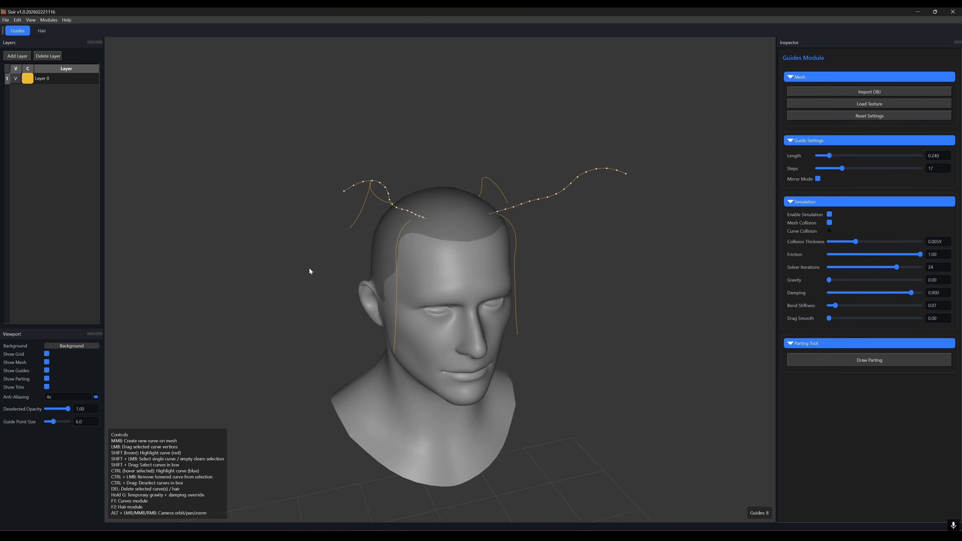
shift+click(530, 200)
drag(535, 202, 509, 146)
shift+click(565, 255)
Step: Add a new guide layer
alt+drag(577, 285, 586, 262)
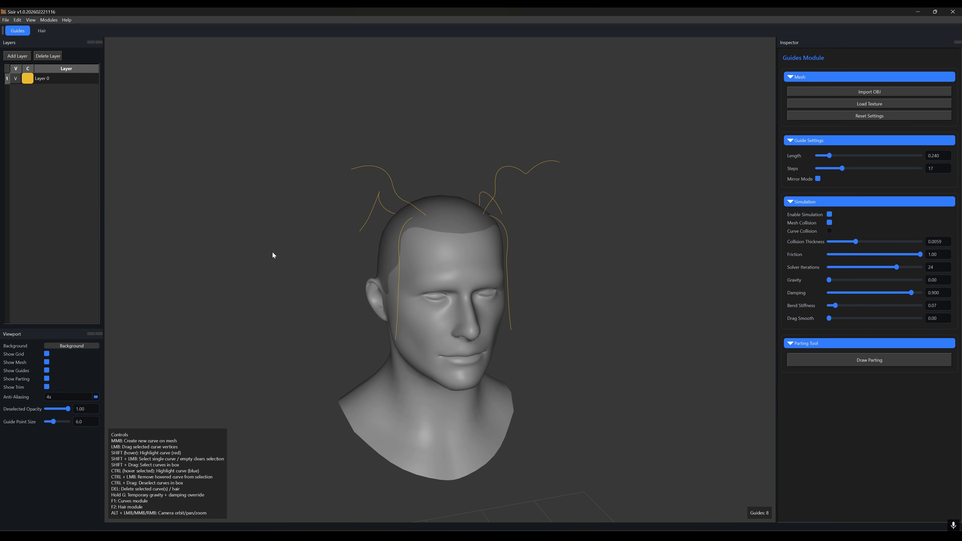
alt+drag(273, 255, 440, 285)
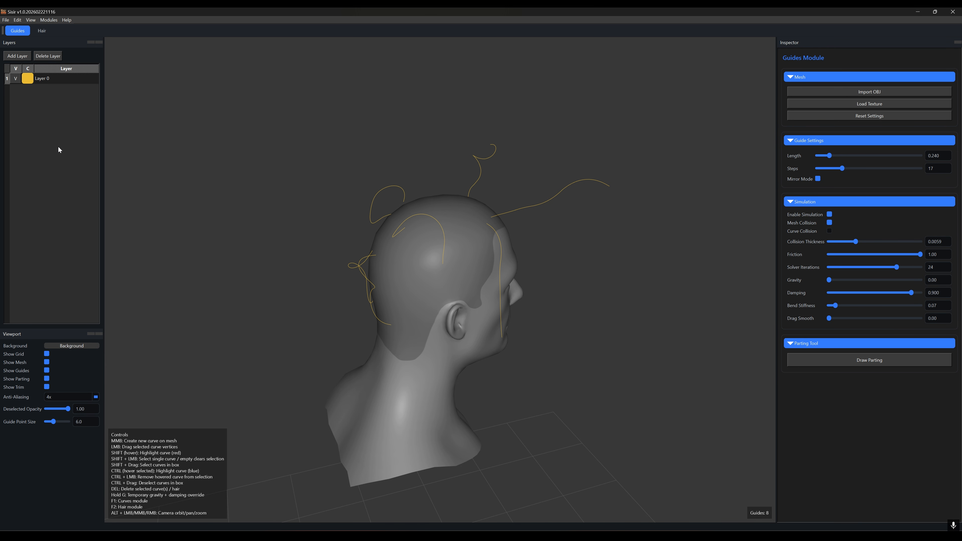
click(20, 60)
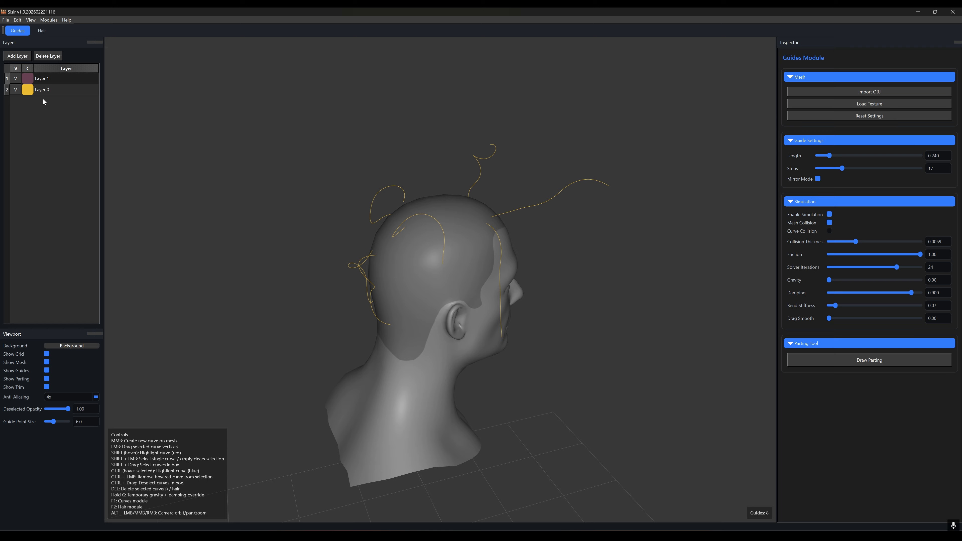
Step: Create two more mirrored guide pairs on the top of the head on the new layer
middle_click(453, 210)
middle_click(428, 248)
alt+drag(428, 249, 109, 118)
Step: Set Layer 1's color to magenta
click(29, 79)
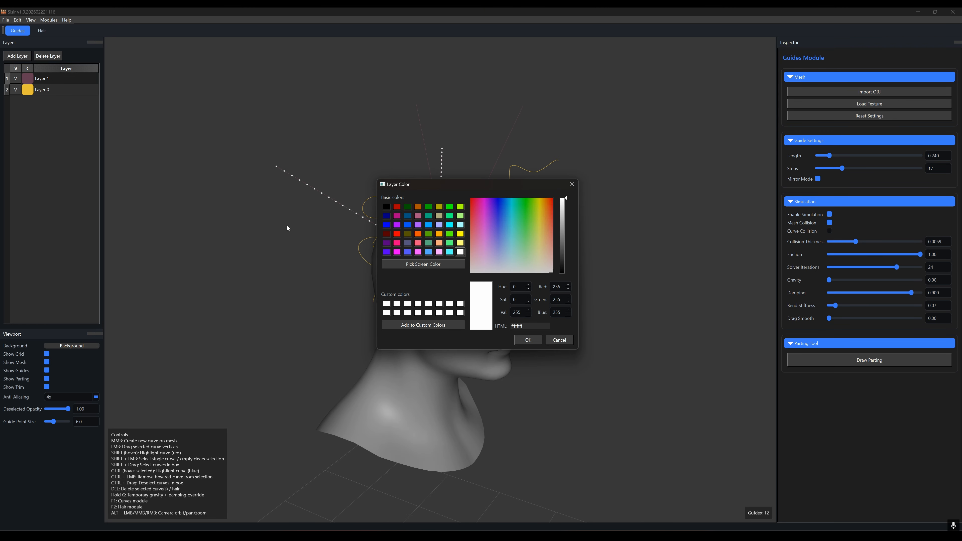
click(398, 217)
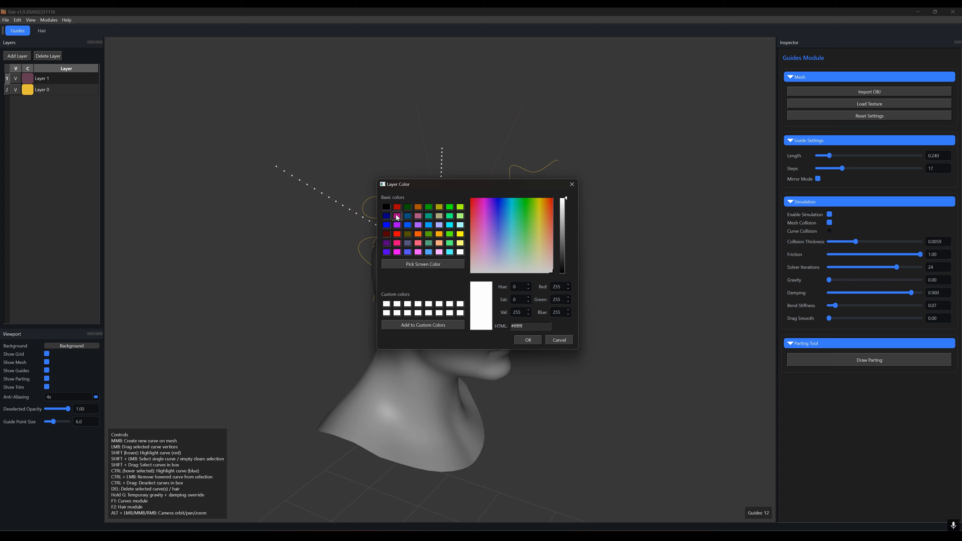
click(525, 340)
Step: Change Layer 1's color to green
double_click(41, 77)
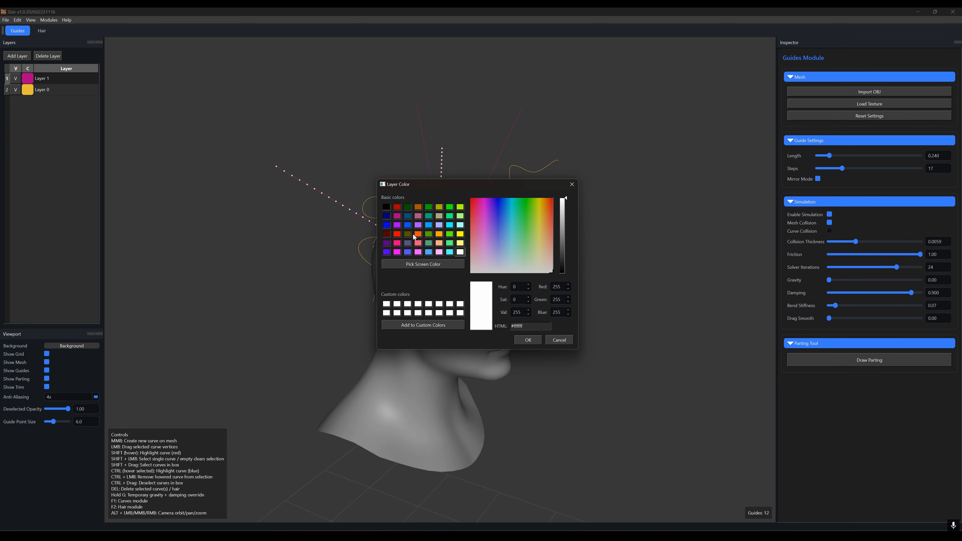
click(449, 216)
click(521, 341)
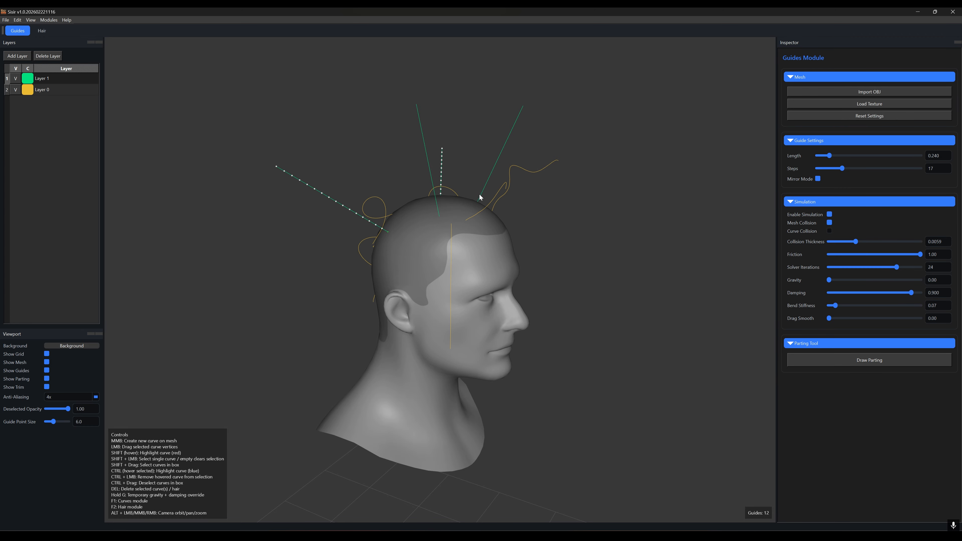
Step: Box-select the guides around the top of the head
alt+drag(546, 255, 444, 217)
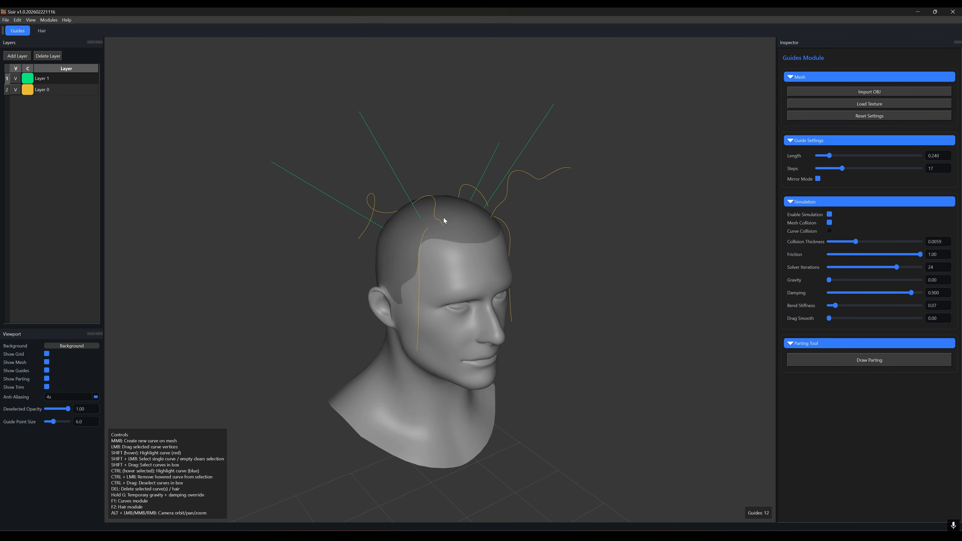
shift+click(390, 166)
shift+click(327, 195)
mouse_move(358, 114)
mouse_down()
mouse_move(330, 237)
mouse_move(280, 164)
mouse_move(259, 192)
mouse_move(279, 296)
mouse_move(436, 284)
mouse_up()
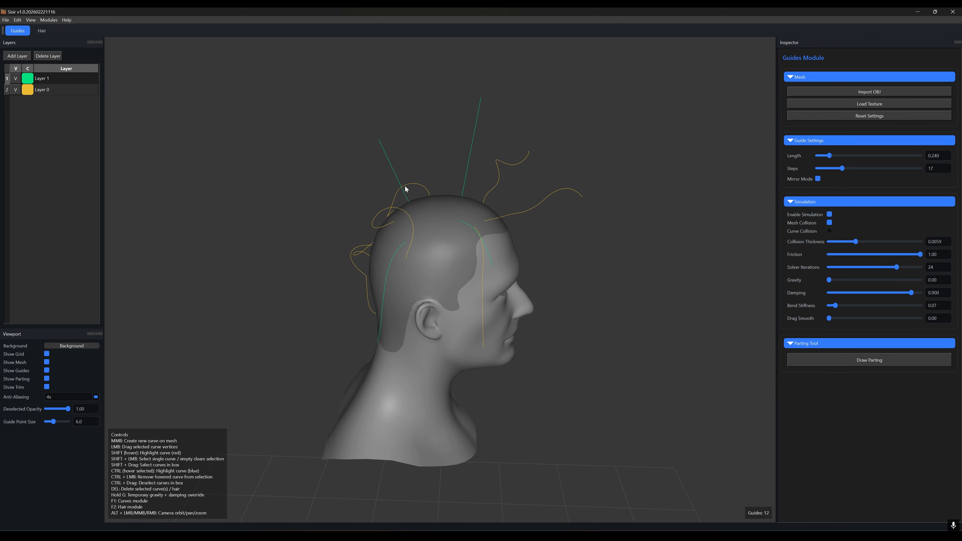
shift+drag(244, 86, 562, 335)
alt+drag(621, 310, 478, 214)
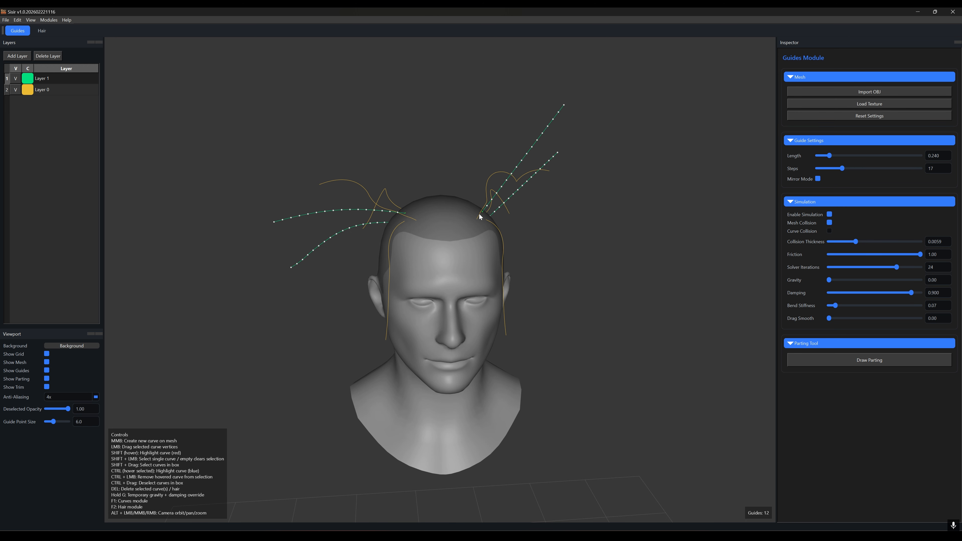
alt+drag(456, 289, 567, 249)
Step: Select Layer 0 and select only the two bent guides on top of the head
click(54, 95)
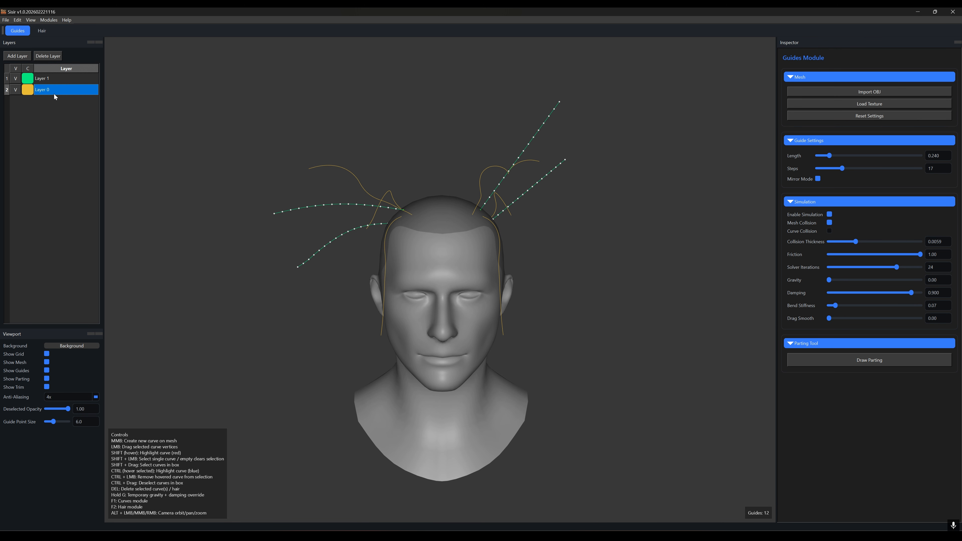
alt+drag(477, 252, 582, 247)
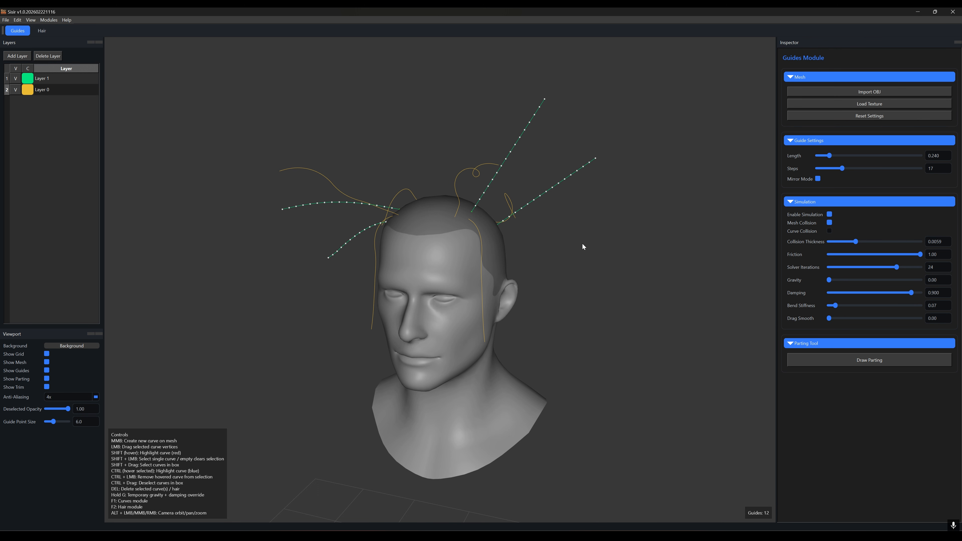
shift+drag(224, 85, 628, 249)
alt+drag(562, 263, 504, 286)
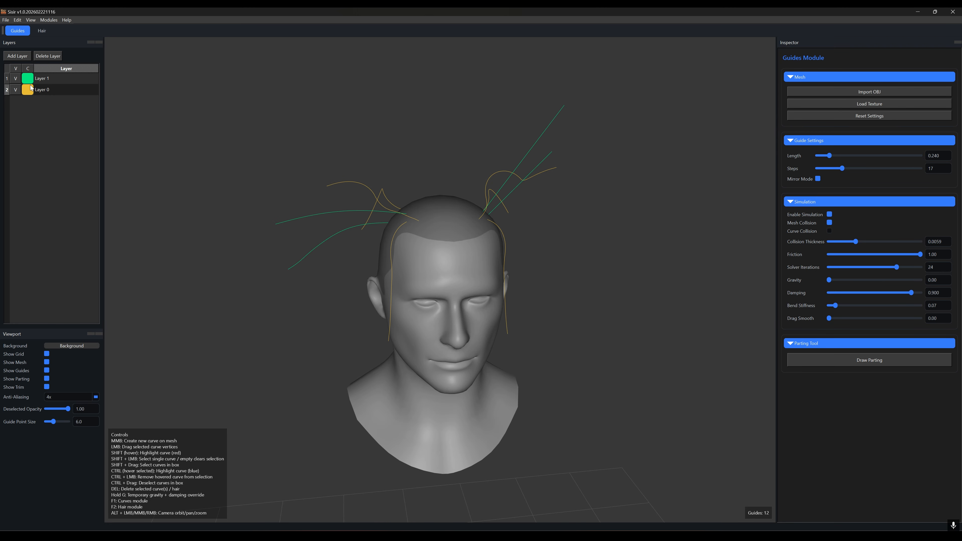
alt+drag(523, 341, 552, 270)
shift+drag(498, 135, 532, 179)
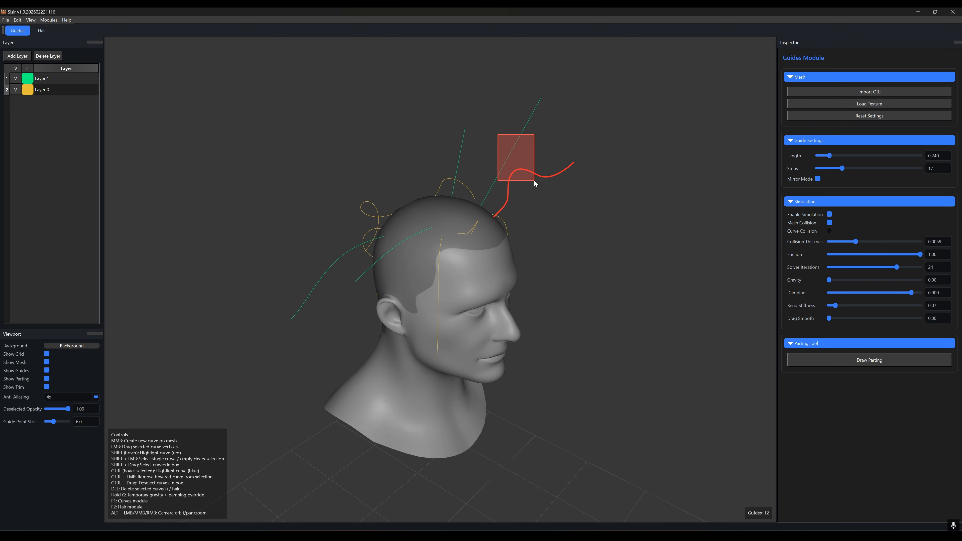
alt+drag(545, 248, 485, 152)
shift+click(387, 181)
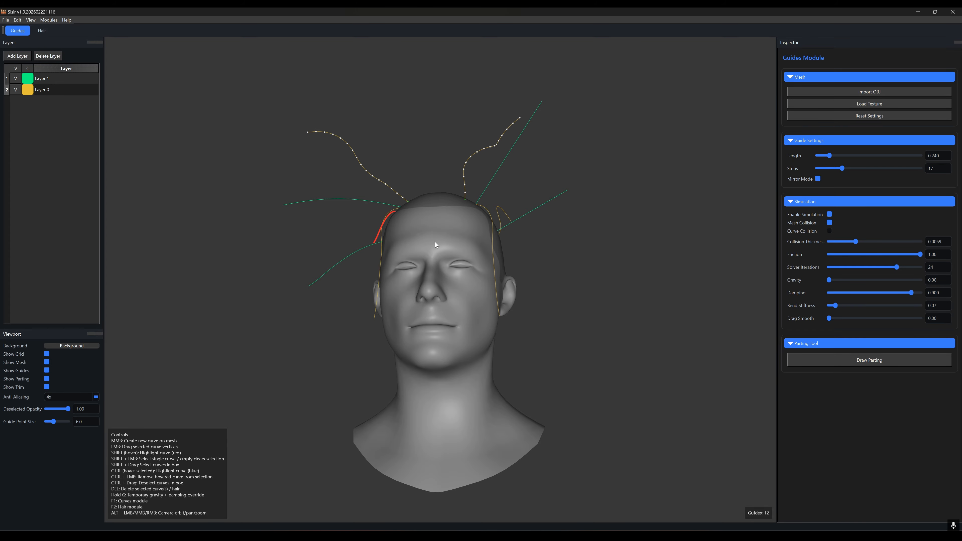
Step: Add a new layer for the selected guides and set its color to pink #ff55ff
click(18, 55)
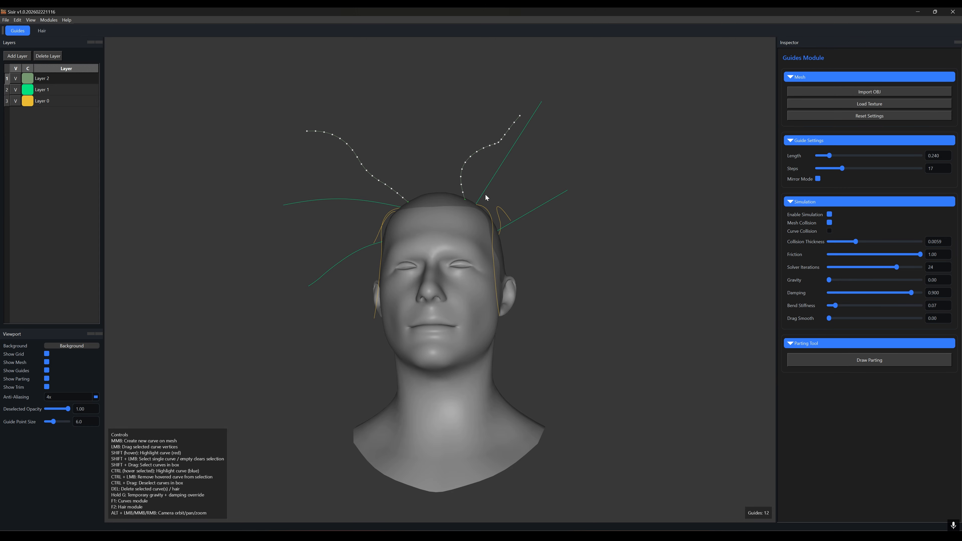
click(27, 78)
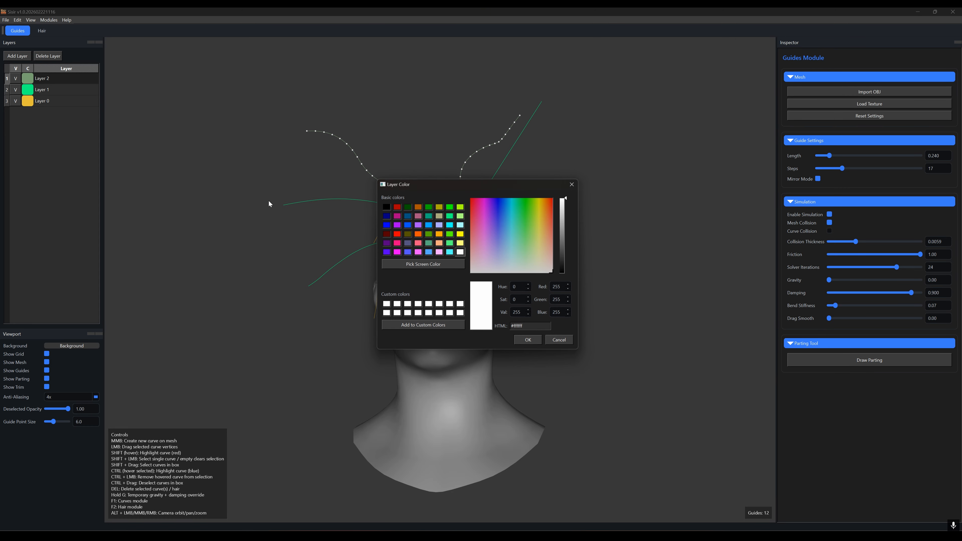
click(396, 233)
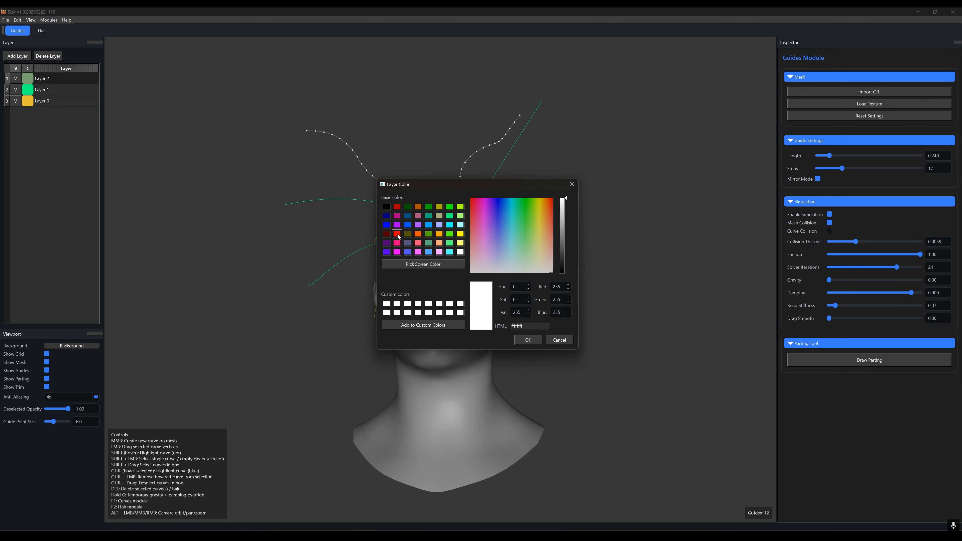
click(418, 252)
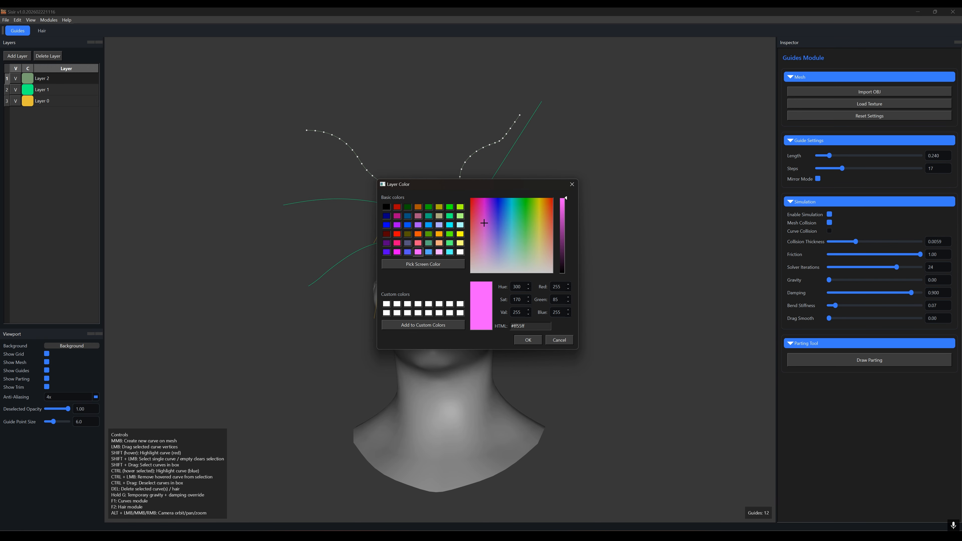
click(527, 340)
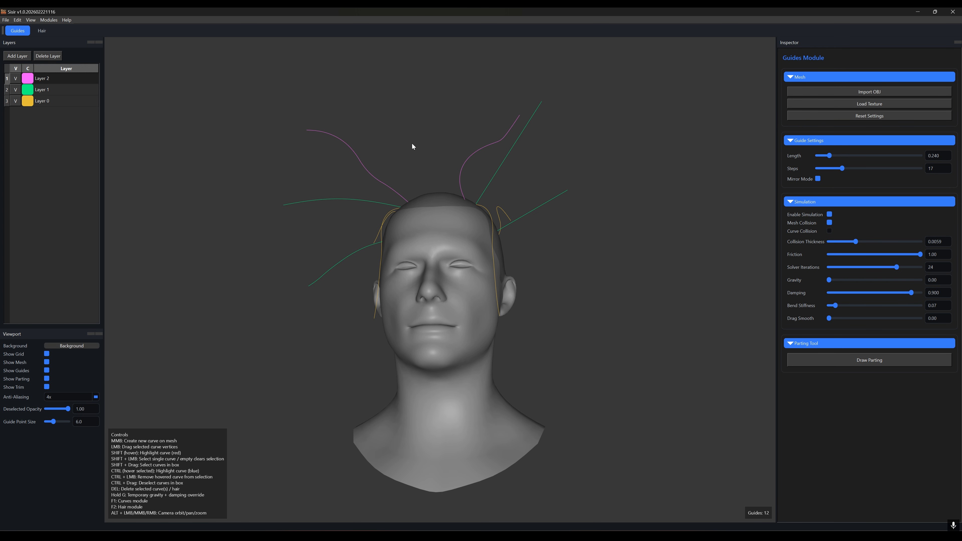
Step: Hide Layer 0 and Layer 1 so only Layer 2's guides show
click(16, 101)
click(15, 90)
alt+drag(419, 204, 365, 181)
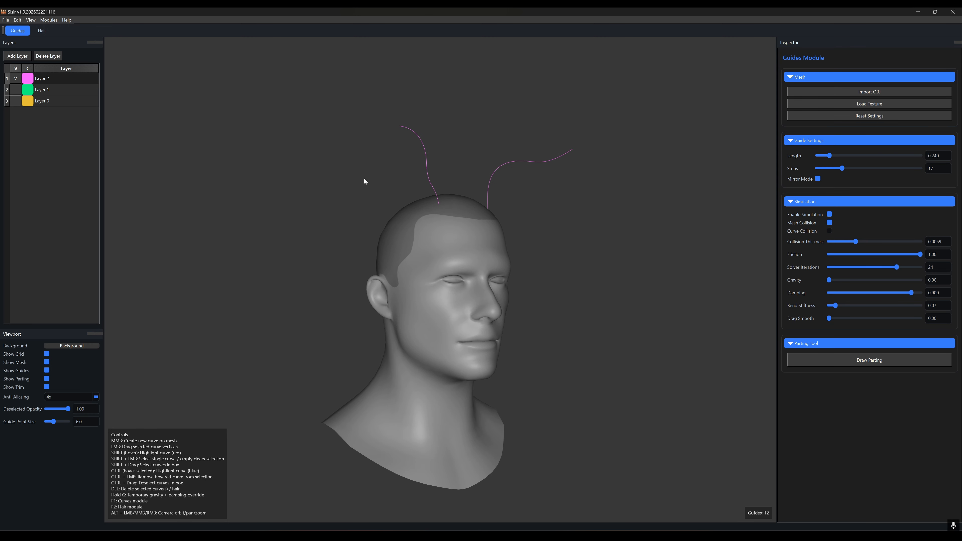
Step: Show Layer 1 and Layer 0 again and delete Layer 2 together with its two guides
click(16, 90)
click(17, 90)
alt+drag(417, 243, 315, 228)
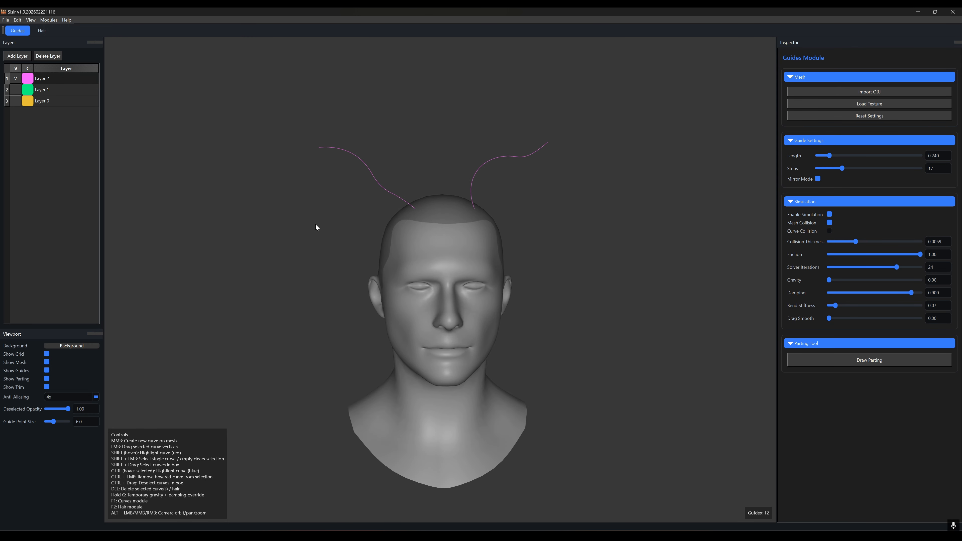
click(15, 90)
click(15, 100)
click(45, 57)
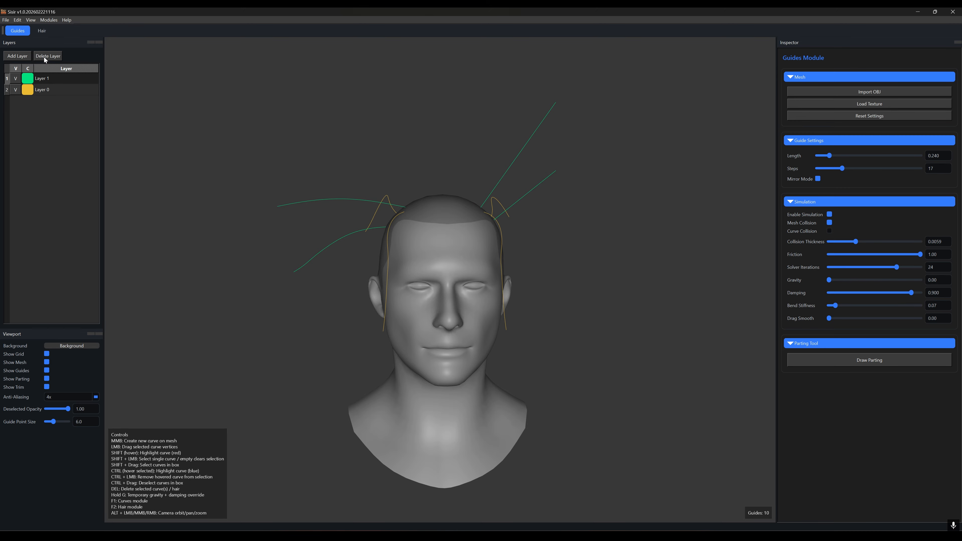
Step: Add a new layer and set its color to pink #ff55ff
alt+drag(471, 162, 490, 247)
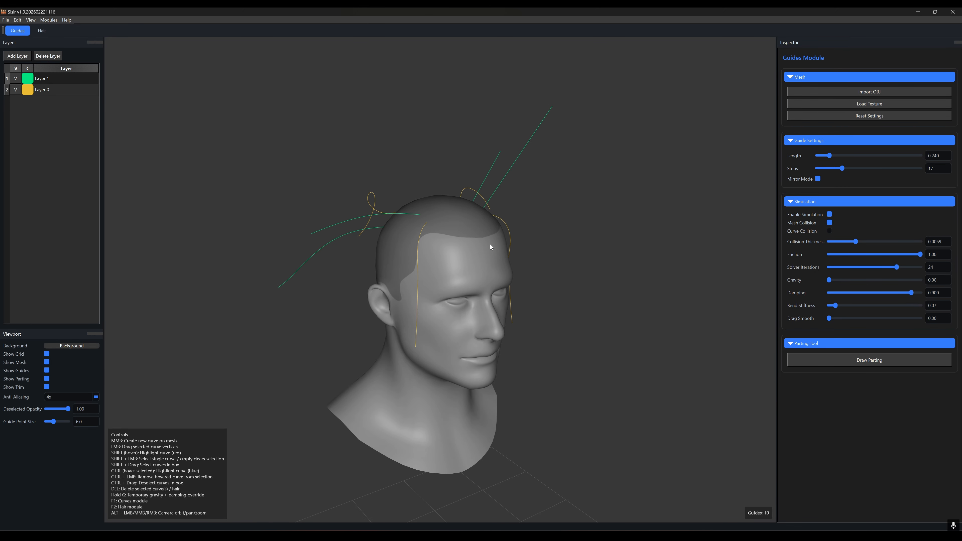
alt+drag(524, 322, 697, 225)
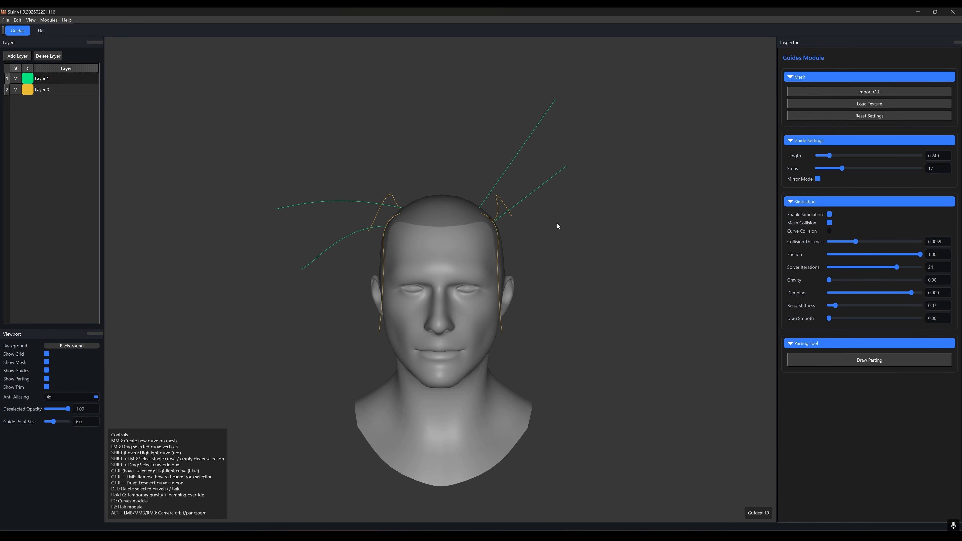
alt+drag(556, 234, 358, 291)
alt+drag(539, 301, 524, 279)
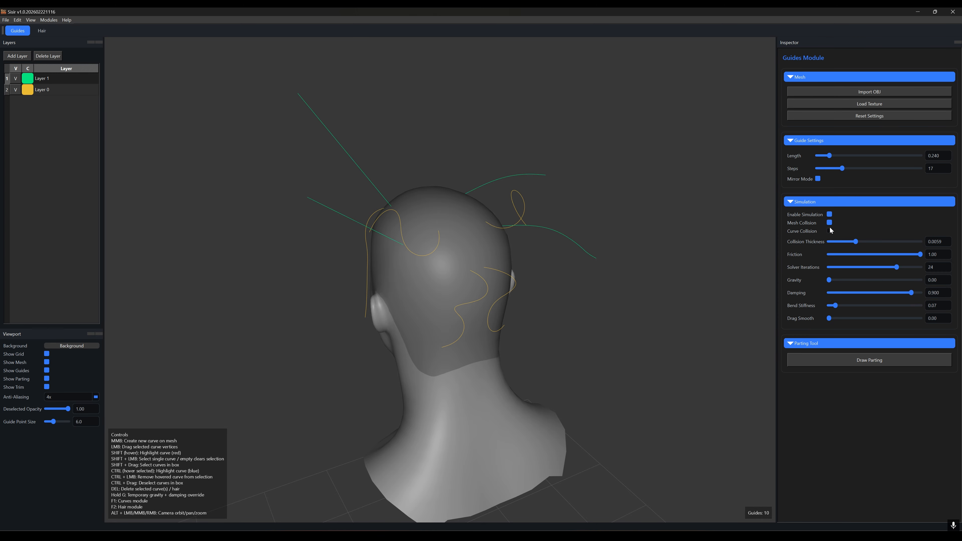
click(14, 57)
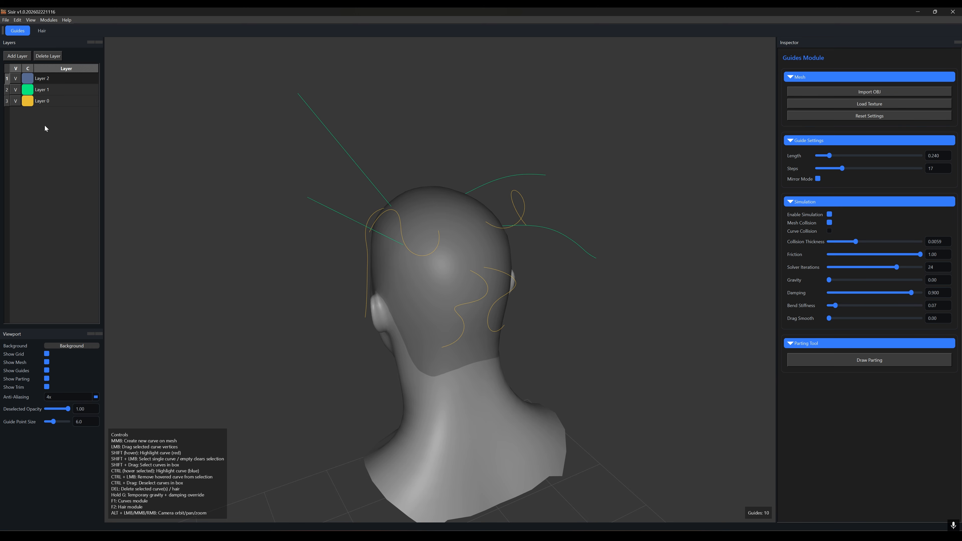
double_click(28, 78)
click(418, 252)
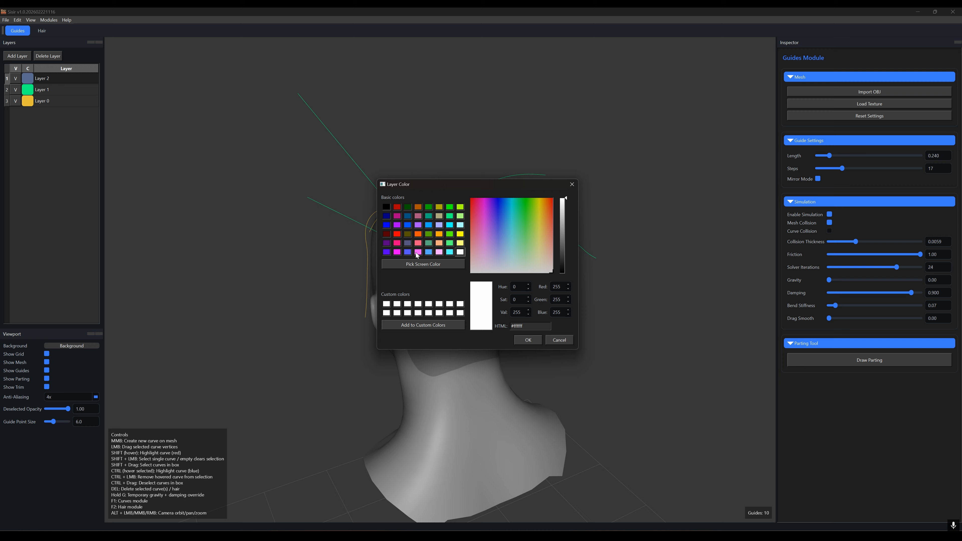
click(524, 338)
Step: Create a mirrored pair of guides on the back of the head, then turn off Mirror Mode
middle_click(471, 252)
alt+drag(509, 290, 433, 320)
click(817, 178)
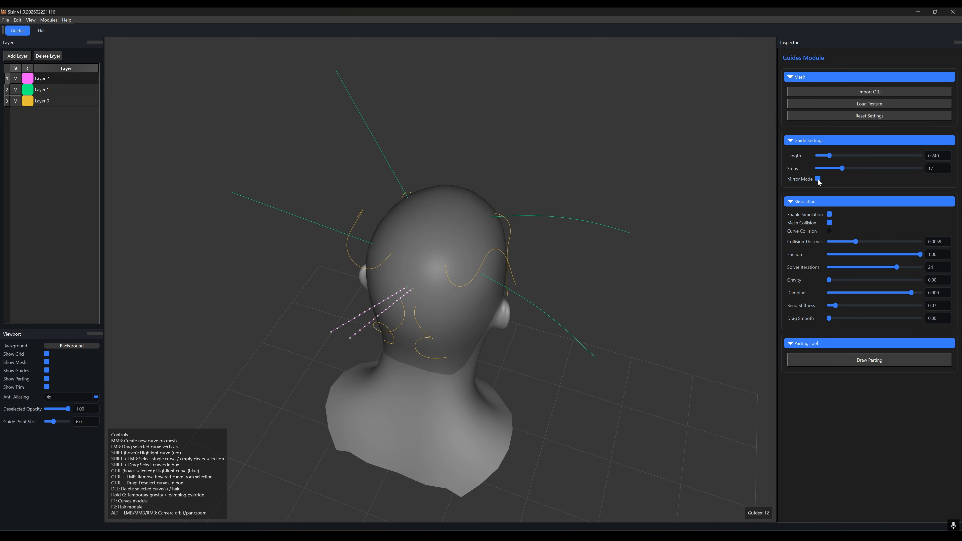
Step: Drag the tips of the two new pink guides upward above the back of the head
alt+drag(725, 230, 599, 375)
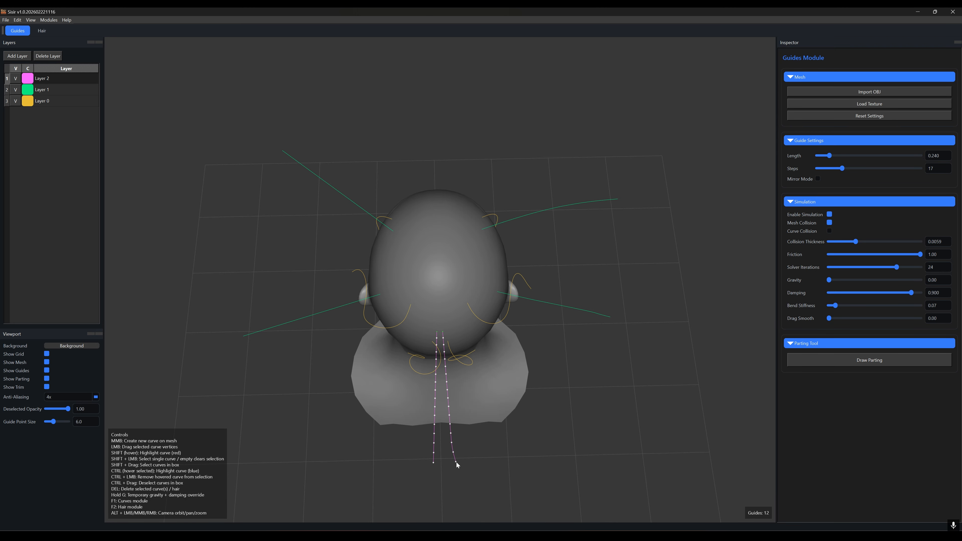
drag(455, 462, 487, 343)
drag(421, 140, 464, 167)
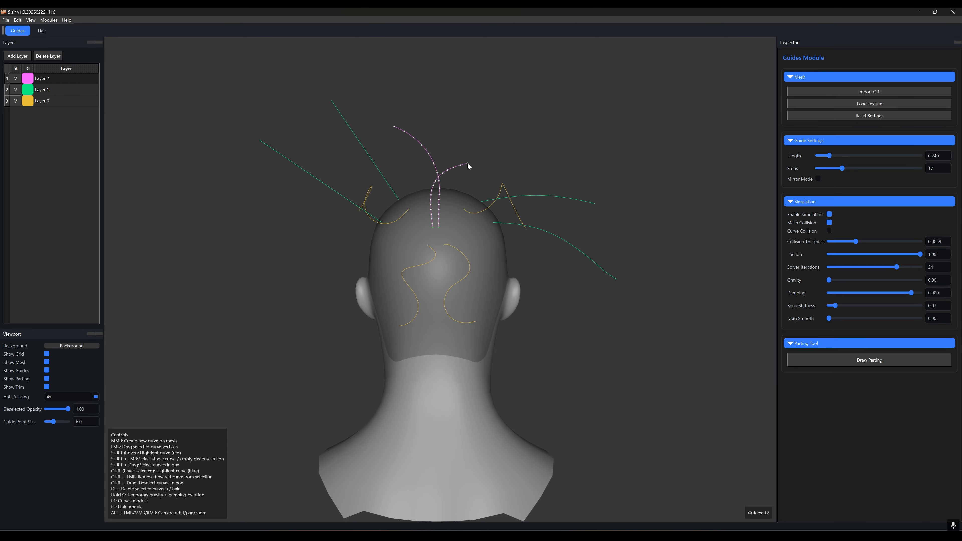
alt+drag(517, 243, 485, 327)
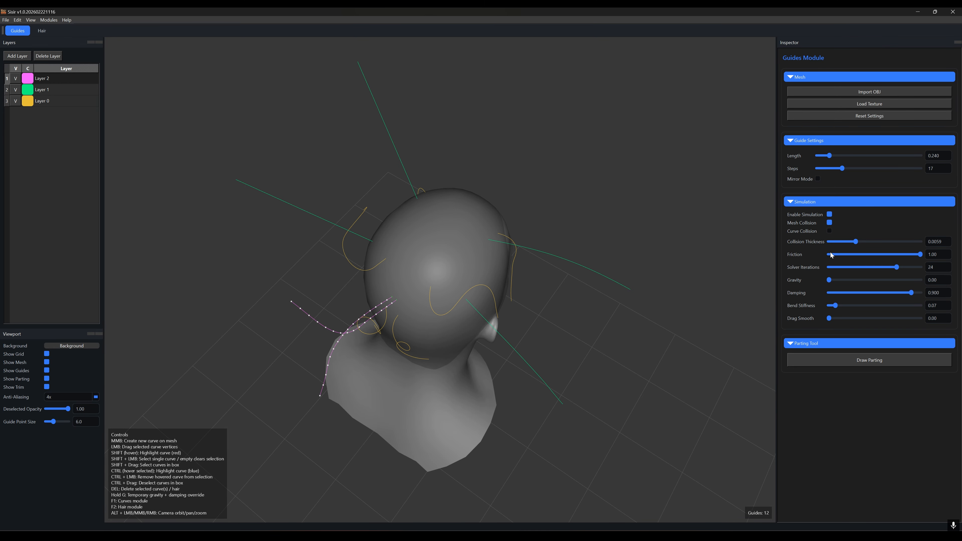
Step: Enable Curve Collision and drag the pink guides' tips around the head to reshape them
click(829, 231)
alt+drag(478, 375, 544, 234)
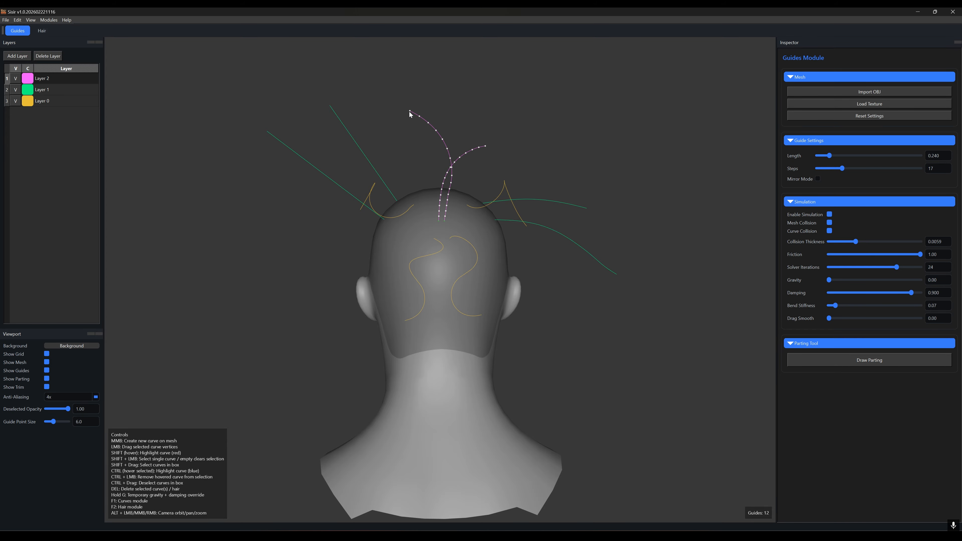
mouse_move(409, 114)
mouse_down()
mouse_move(392, 150)
mouse_move(354, 185)
mouse_move(420, 197)
mouse_move(422, 151)
mouse_move(393, 165)
mouse_move(367, 201)
mouse_up()
alt+drag(492, 185, 553, 384)
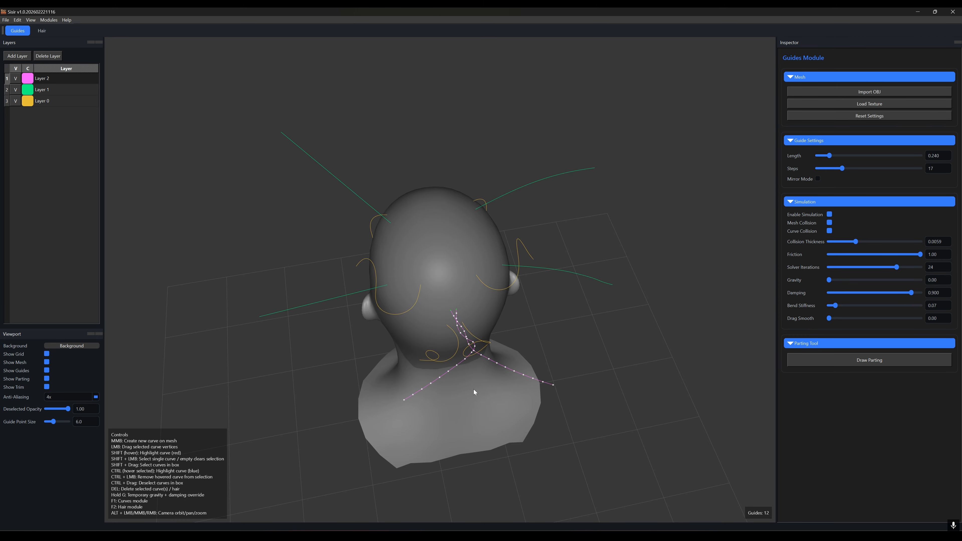
drag(405, 397, 344, 398)
alt+drag(492, 392, 486, 299)
alt+drag(606, 234, 454, 348)
shift+click(593, 317)
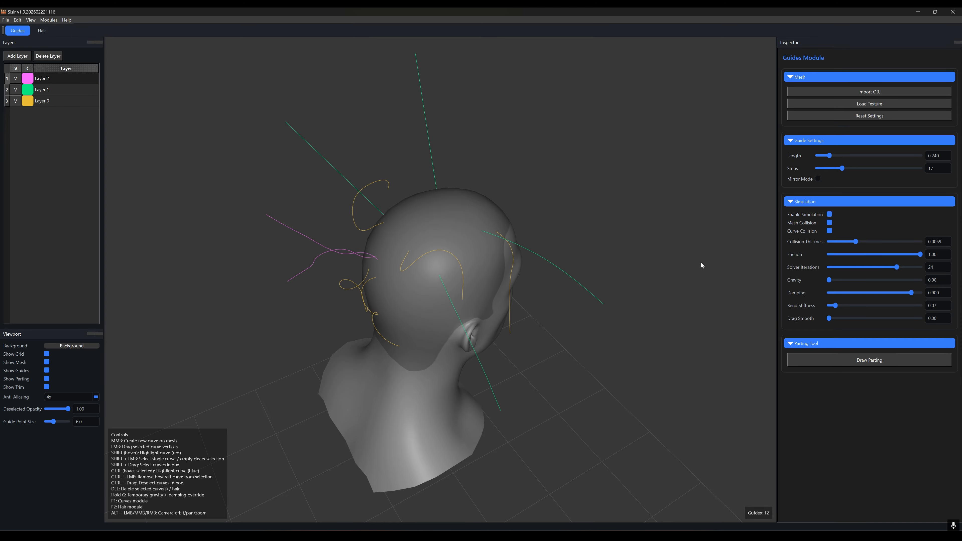
Step: Turn off Curve Collision for the guide simulation
click(828, 231)
alt+drag(638, 300, 493, 240)
alt+drag(594, 268, 569, 294)
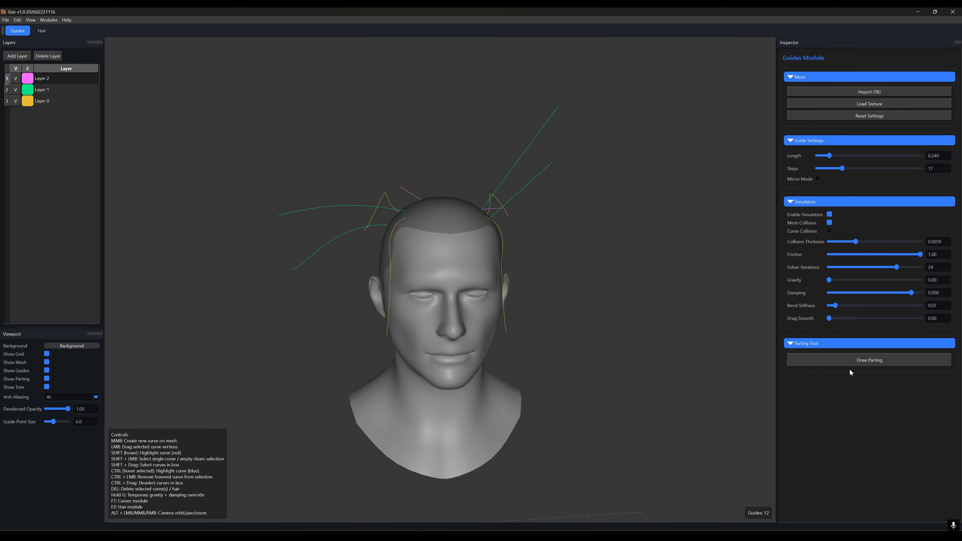
alt+drag(580, 337, 531, 353)
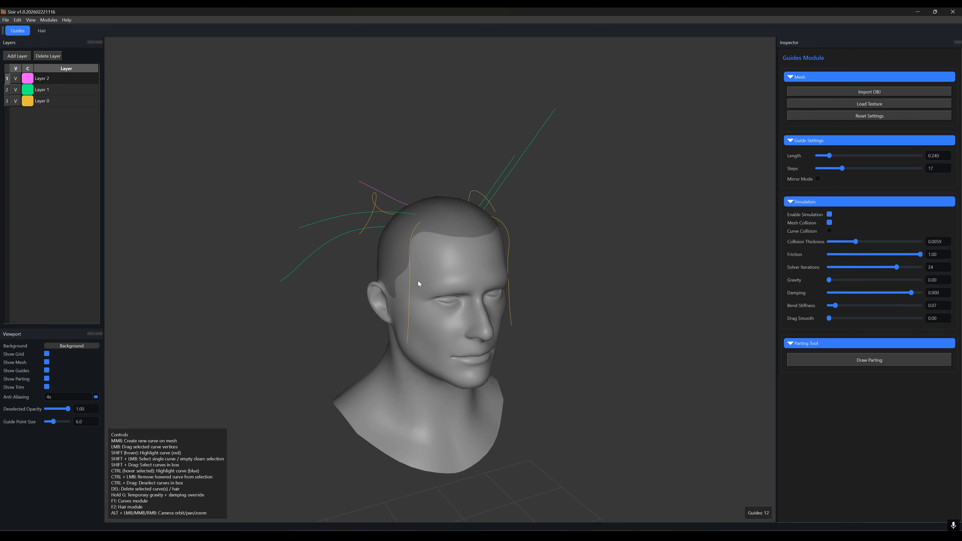
alt+drag(418, 280, 347, 277)
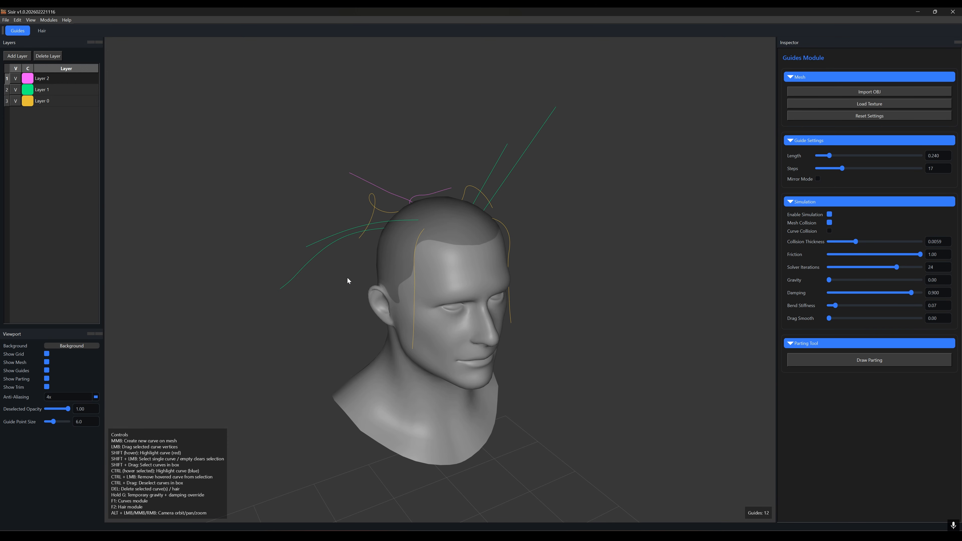
Step: Switch between the Hair and Guides modules to compare the generated hair with the guides
click(41, 32)
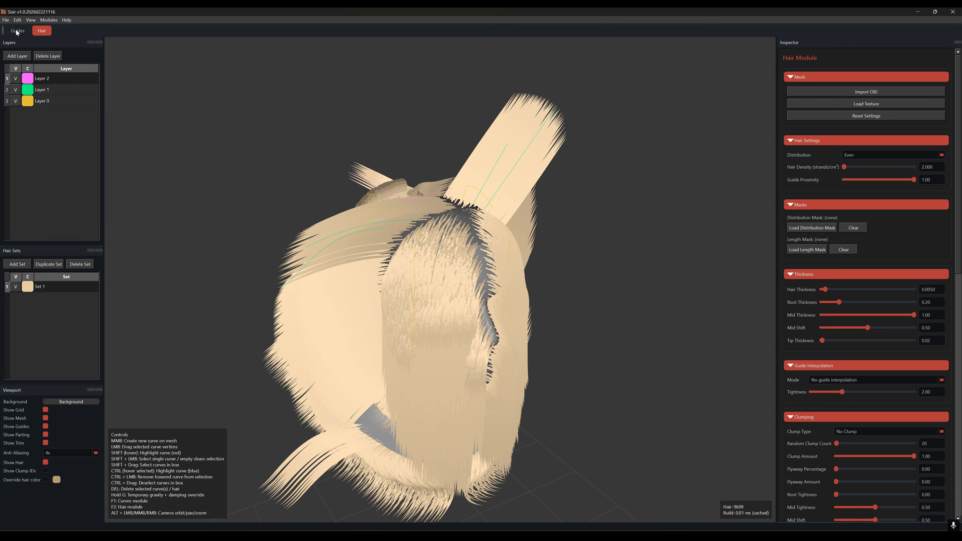
click(17, 32)
click(44, 31)
key(F1)
key(F2)
key(F1)
key(F2)
alt+drag(624, 305, 654, 296)
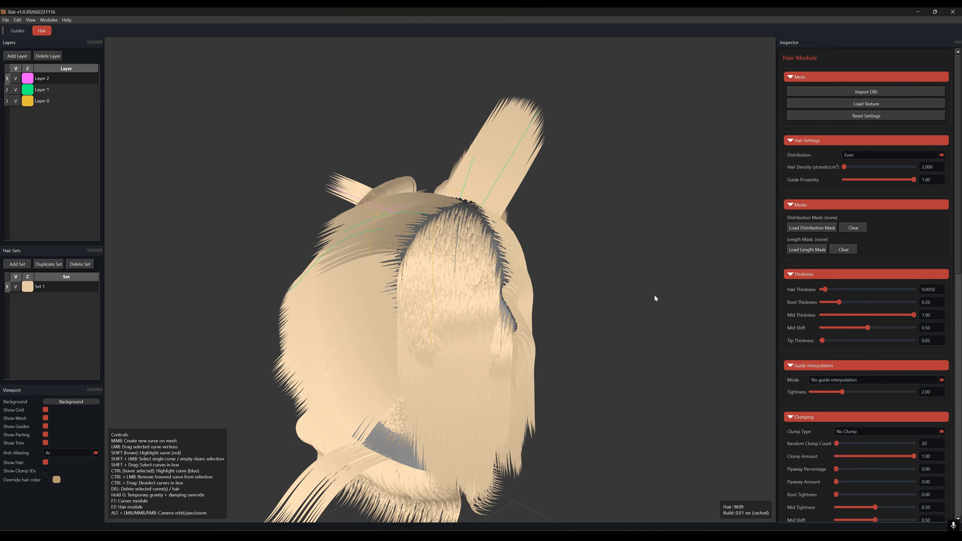
key(F1)
alt+drag(568, 305, 509, 299)
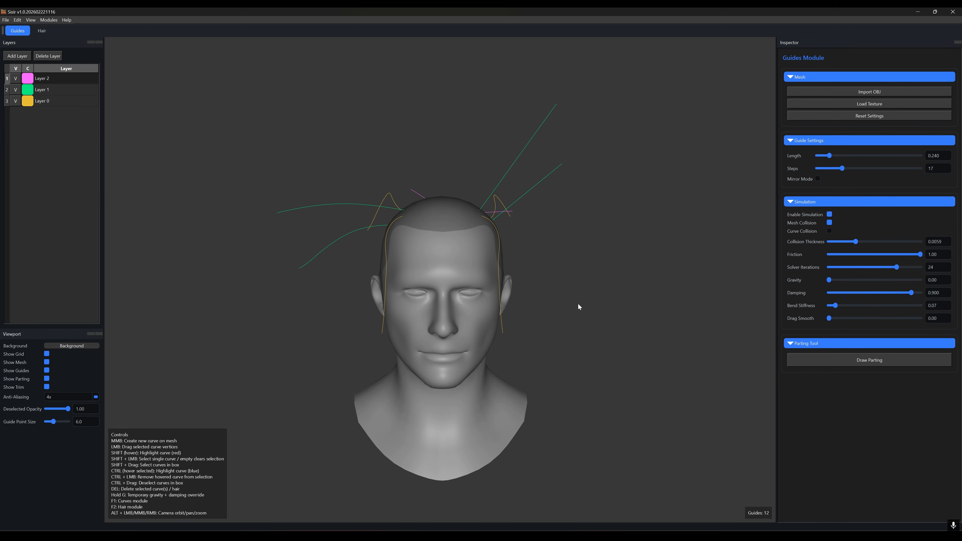
Step: Select a pink guide on top of the head and inspect the guides from several angles
alt+drag(588, 344, 507, 350)
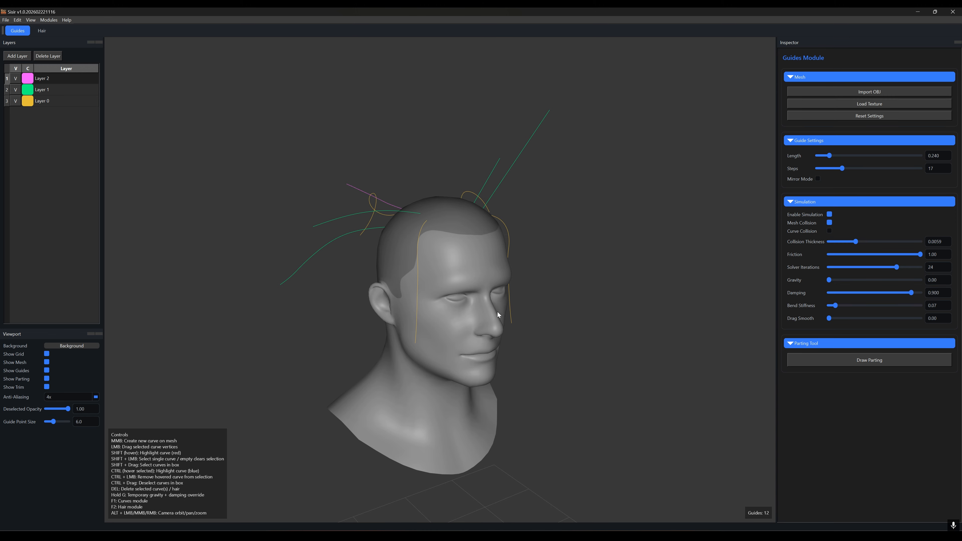
shift+click(390, 200)
alt+drag(400, 245, 596, 276)
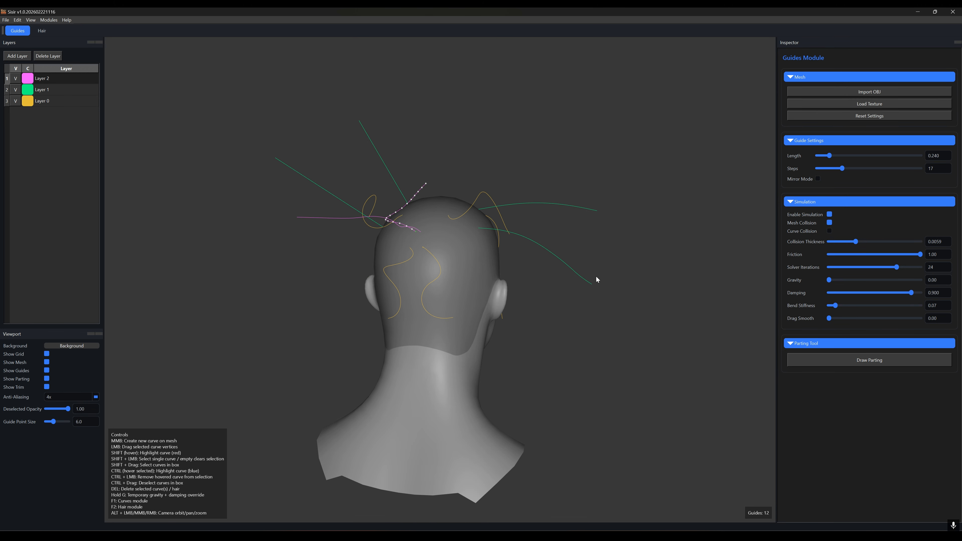
alt+drag(581, 357, 373, 353)
shift+click(590, 264)
alt+drag(590, 264, 597, 325)
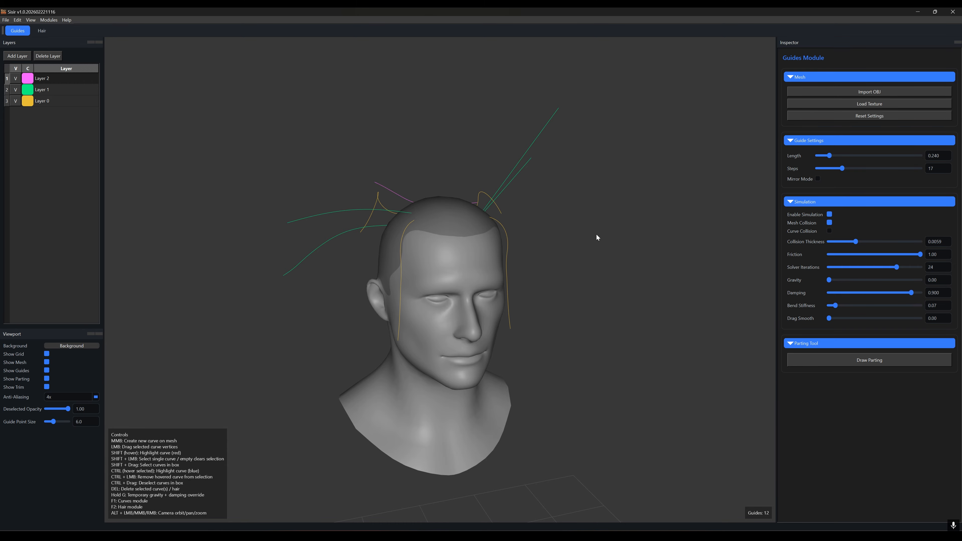
alt+drag(557, 282, 574, 301)
mouse_move(635, 312)
alt+mouse_down()
mouse_move(453, 294)
mouse_move(539, 309)
mouse_move(634, 305)
mouse_move(638, 296)
alt+mouse_up()
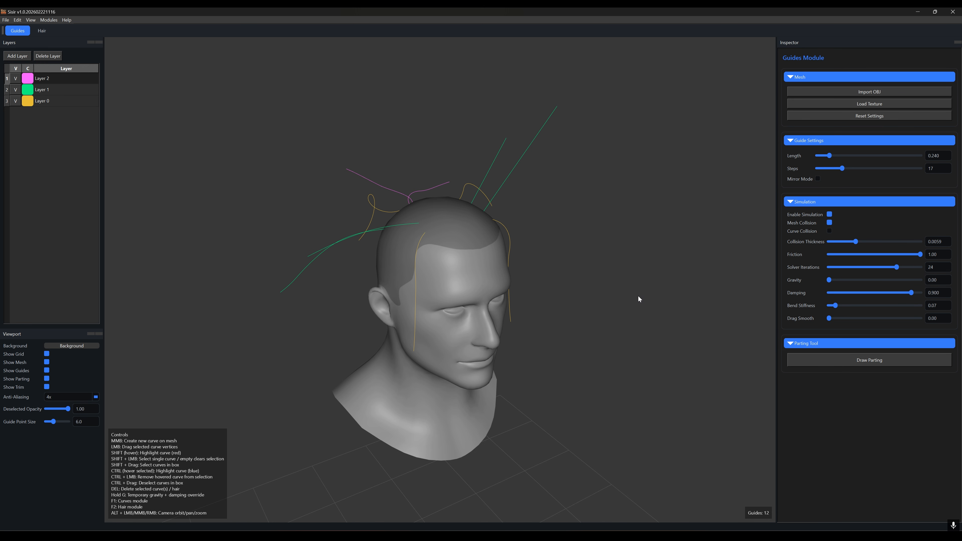